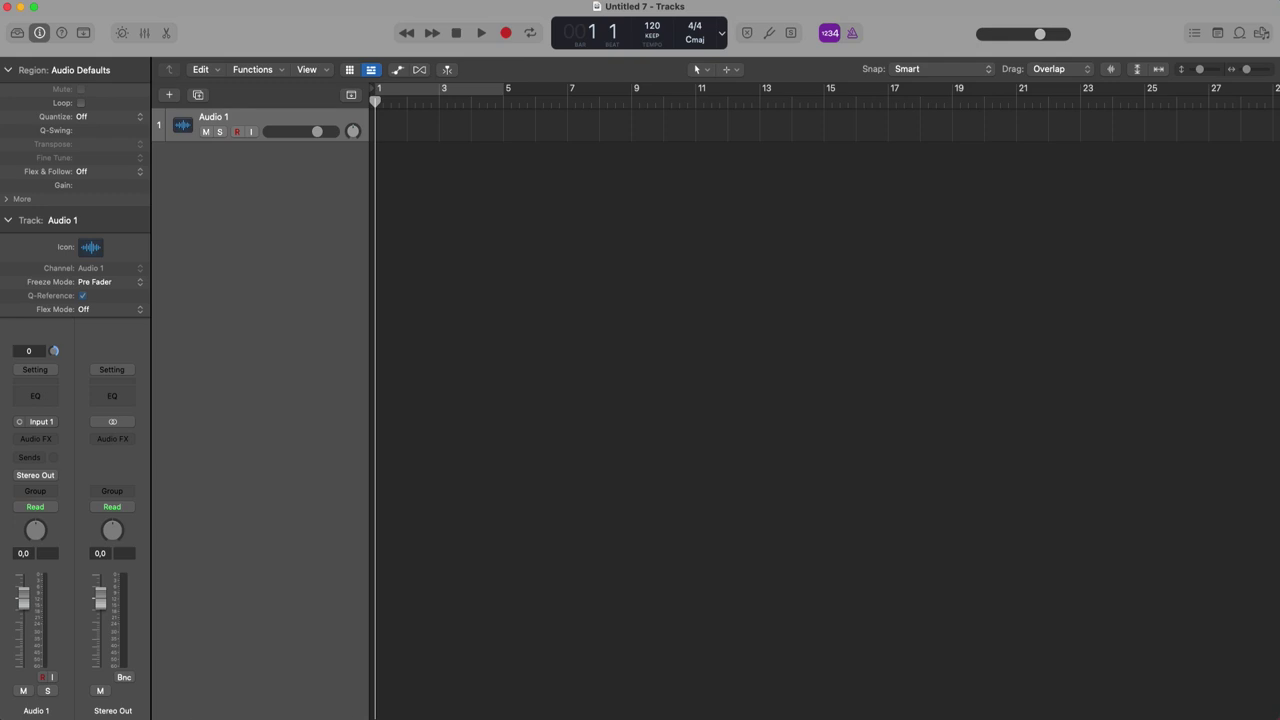
Step: Add the Apple Loop 12 String Dream 02 on a new track at bar 1 and loop it until bar 5
left_click(1239, 33)
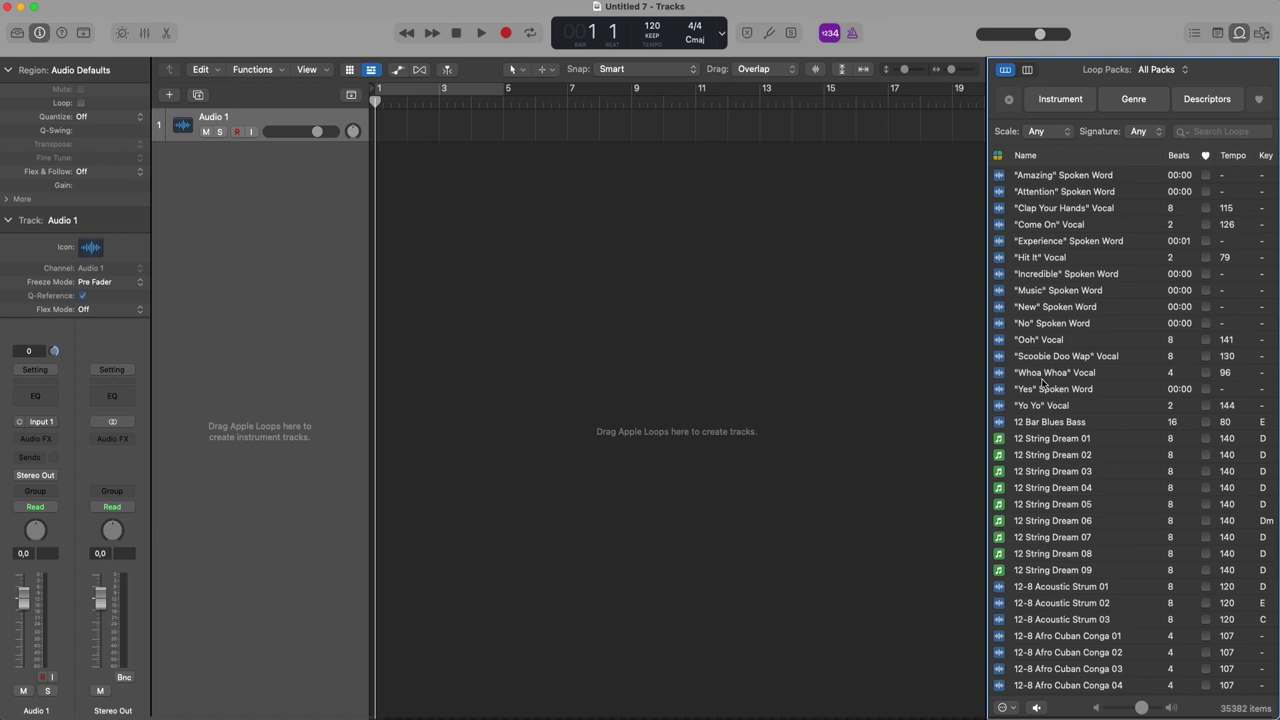
left_click(1045, 460)
left_click_drag(1060, 460, 378, 184)
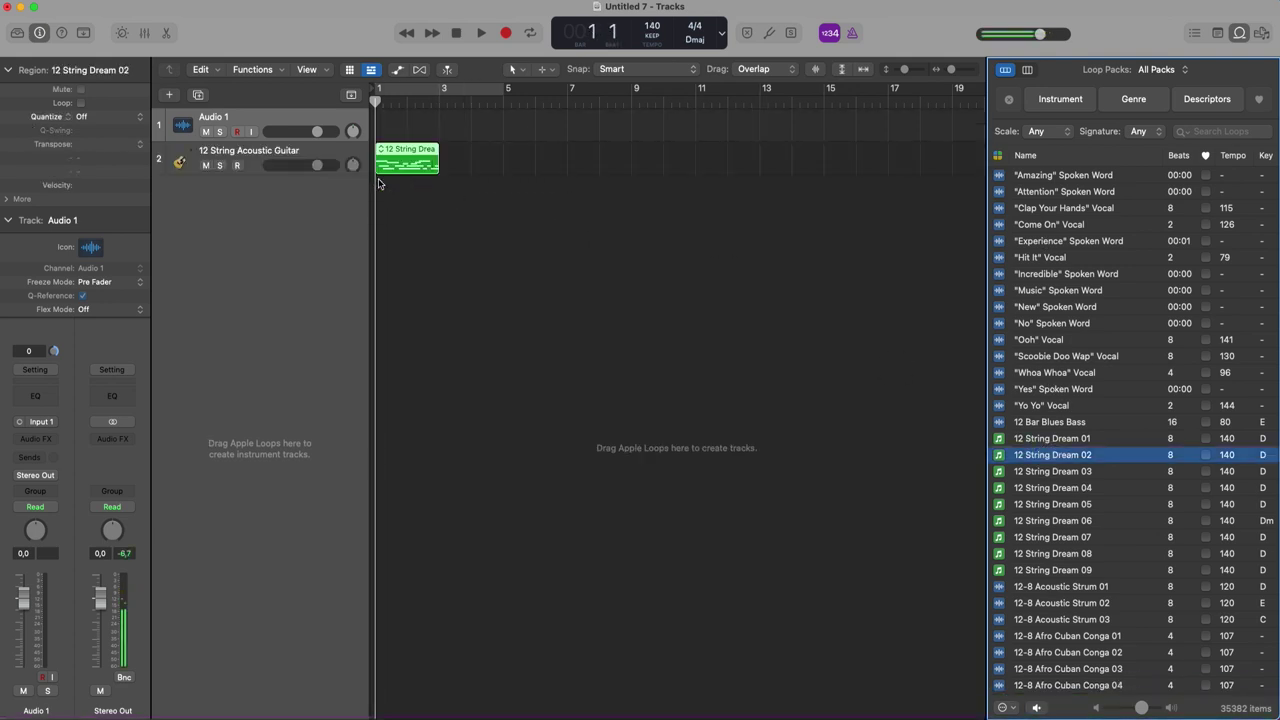
left_click_drag(437, 150, 505, 148)
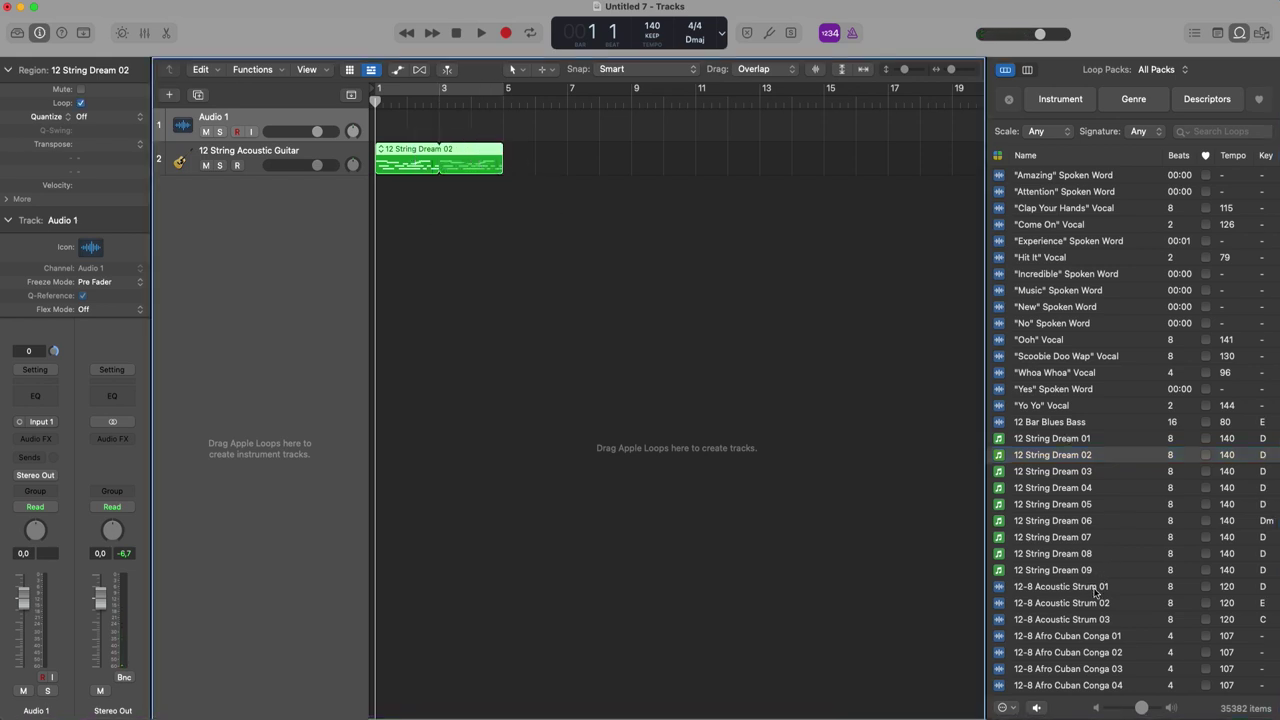
Step: Add the loop 60s Shuffle Drumset 08 on a new track at bar 5 and repeat it until bar 9
scroll(1095, 592, "down", 15)
left_click(1095, 586)
scroll(1095, 592, "down", 10)
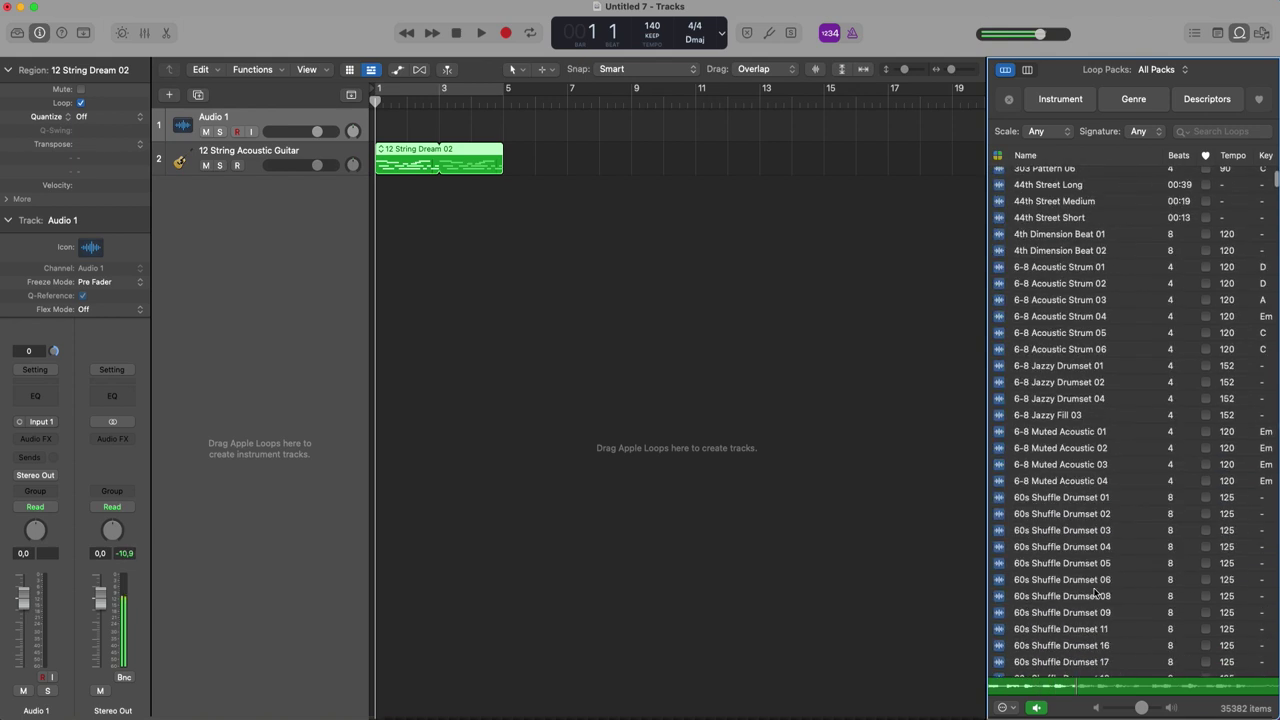
left_click(1095, 596)
left_click_drag(1095, 596, 496, 198)
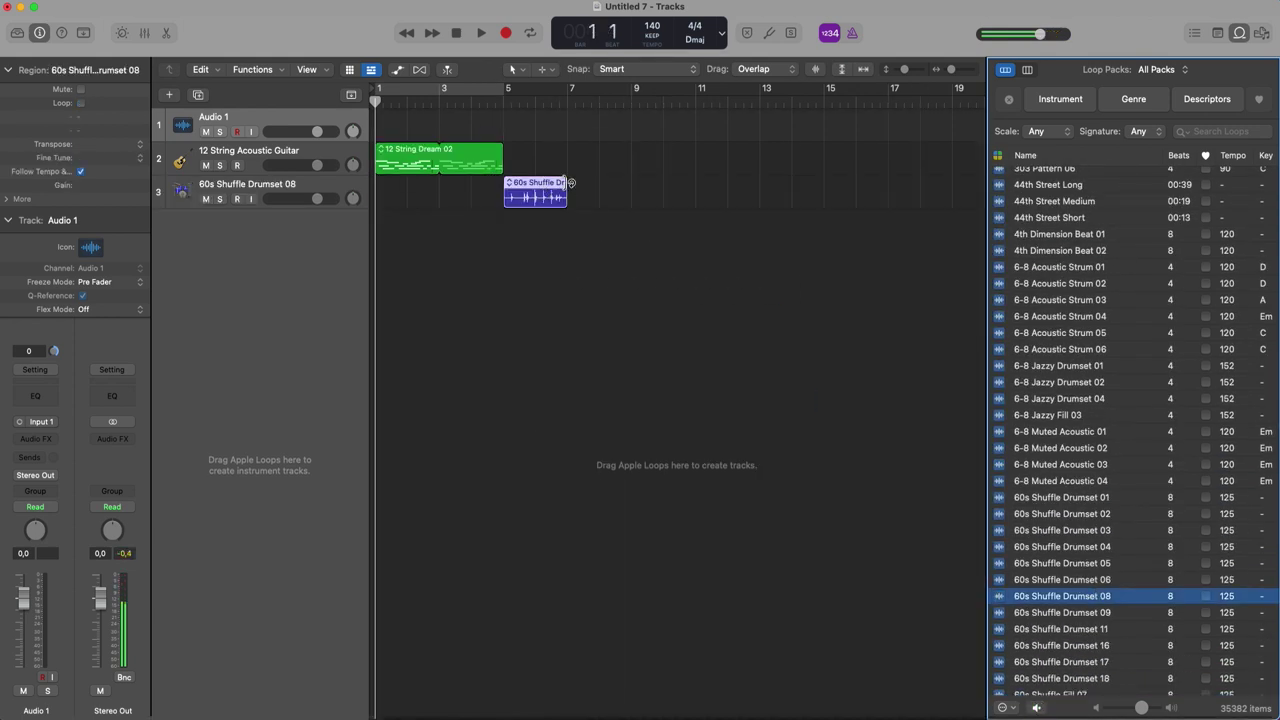
left_click_drag(570, 182, 631, 183)
Step: Add the loop Acoustic Guitar Del Sol 02 on a new track starting at bar 9
scroll(1017, 472, "down", 10)
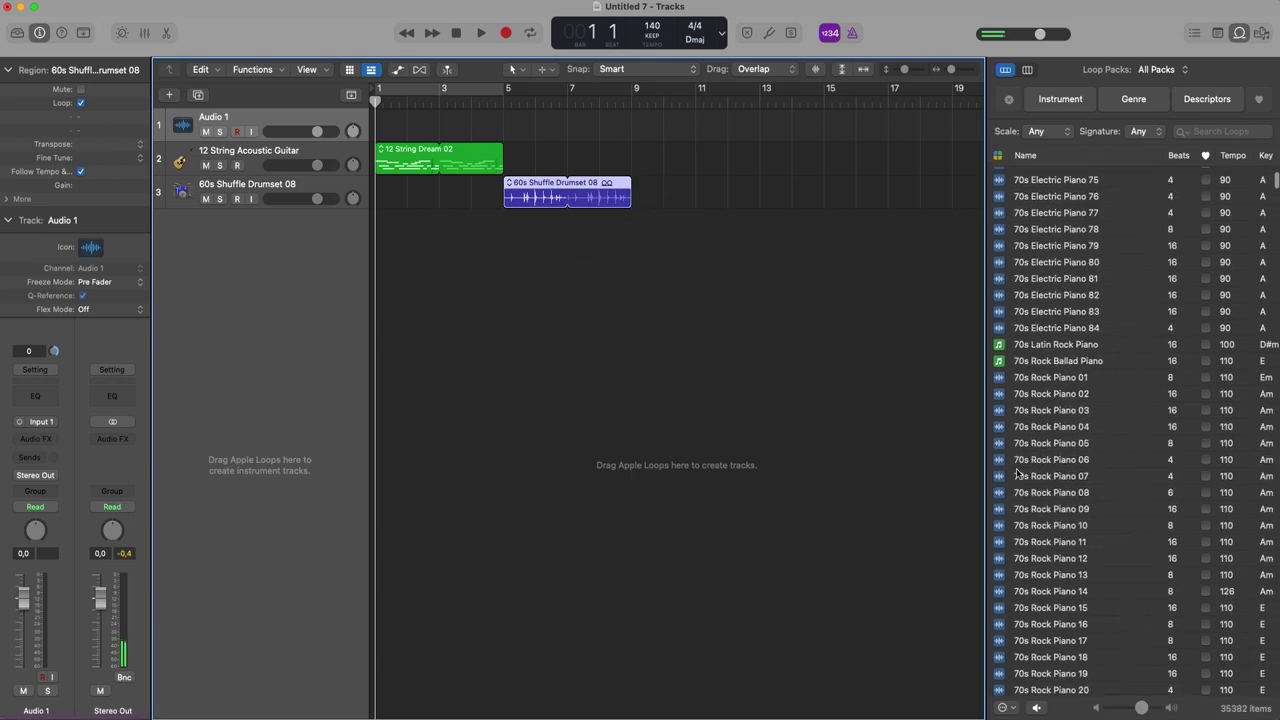
scroll(1017, 472, "up", 15)
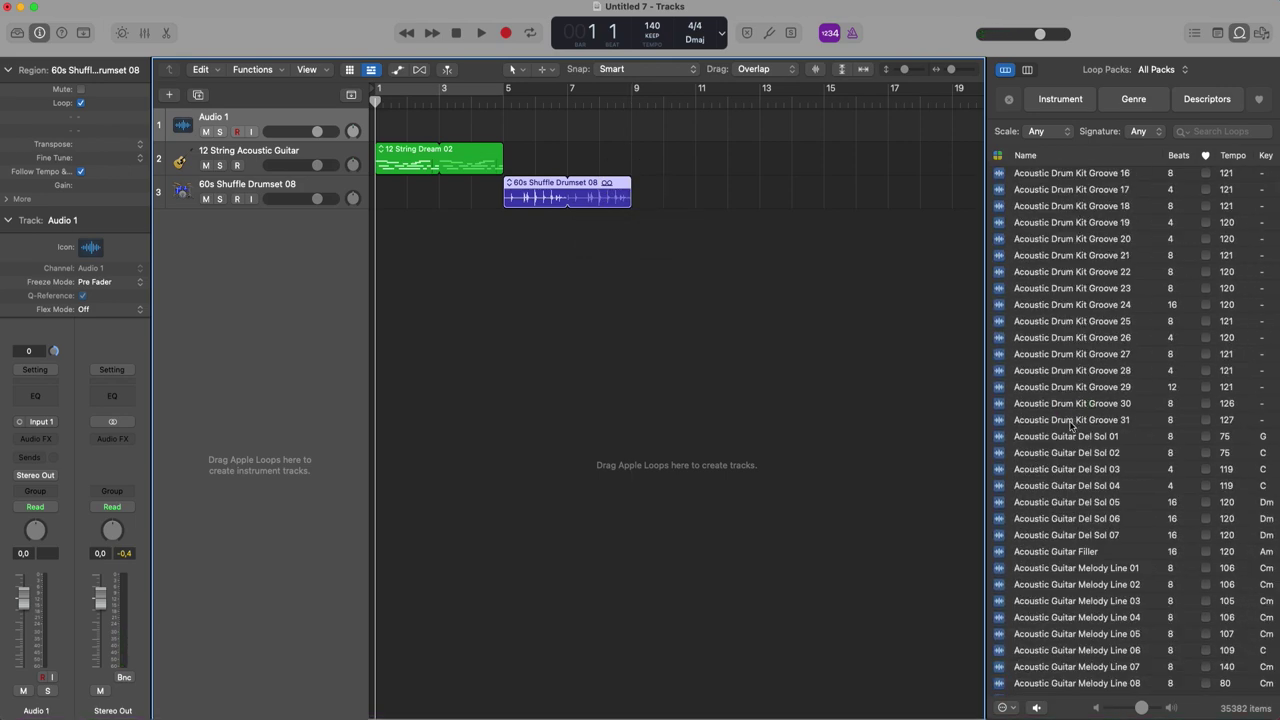
left_click(1066, 452)
left_click_drag(1066, 452, 630, 236)
Step: Delete the empty Audio 1 track and hide the loop browser
left_click(301, 119)
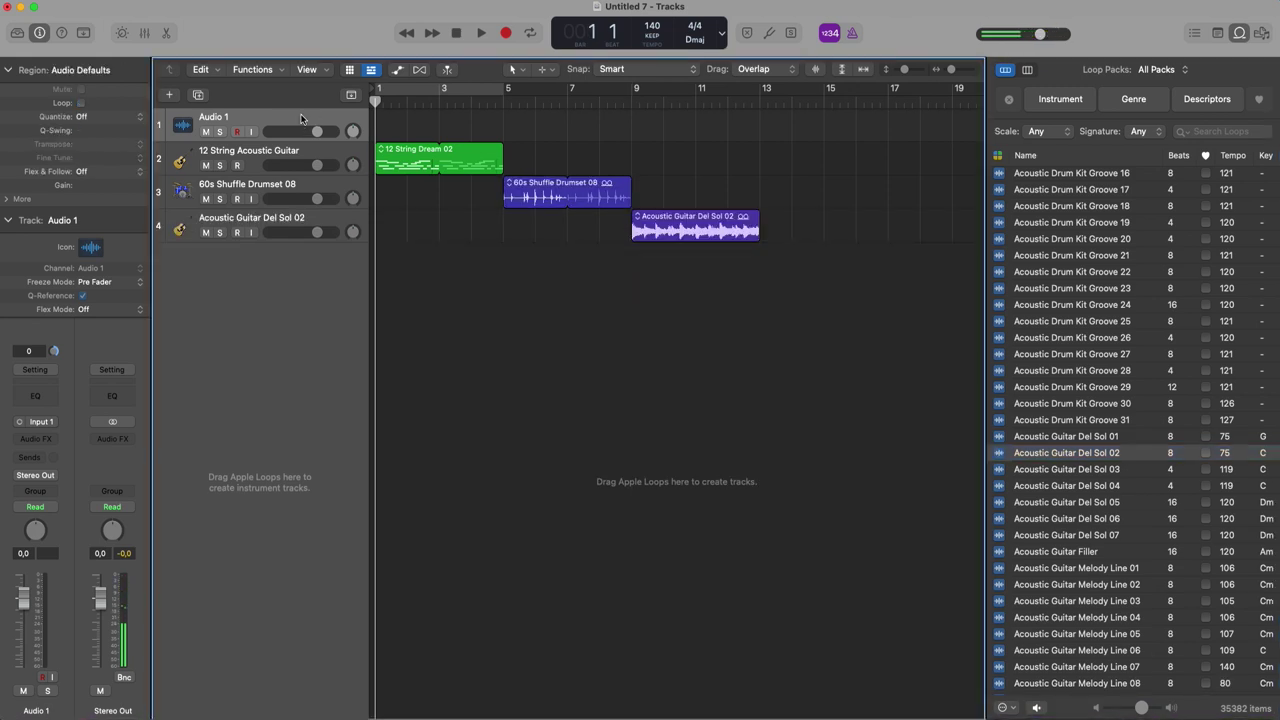
key("super+BackSpace")
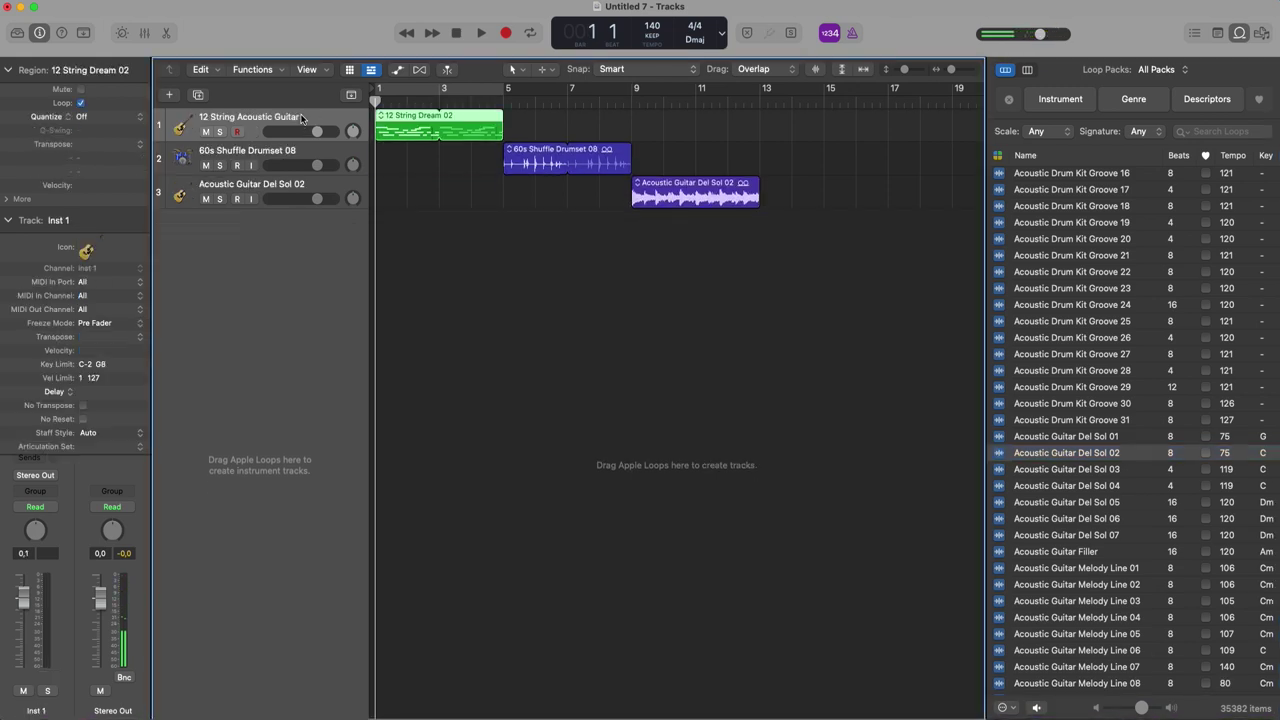
left_click(1239, 34)
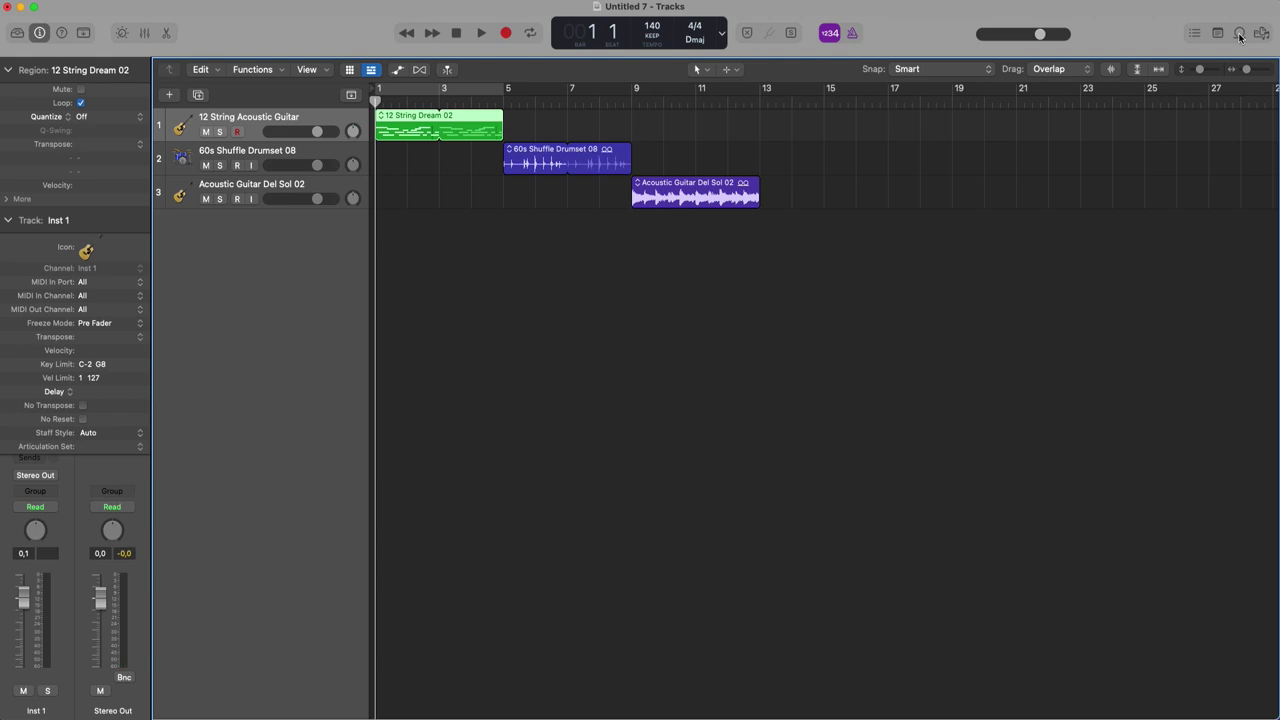
Step: Collapse the region settings and create one software instrument track with the default patch below the Acoustic Guitar Del Sol 02 track
left_click(9, 70)
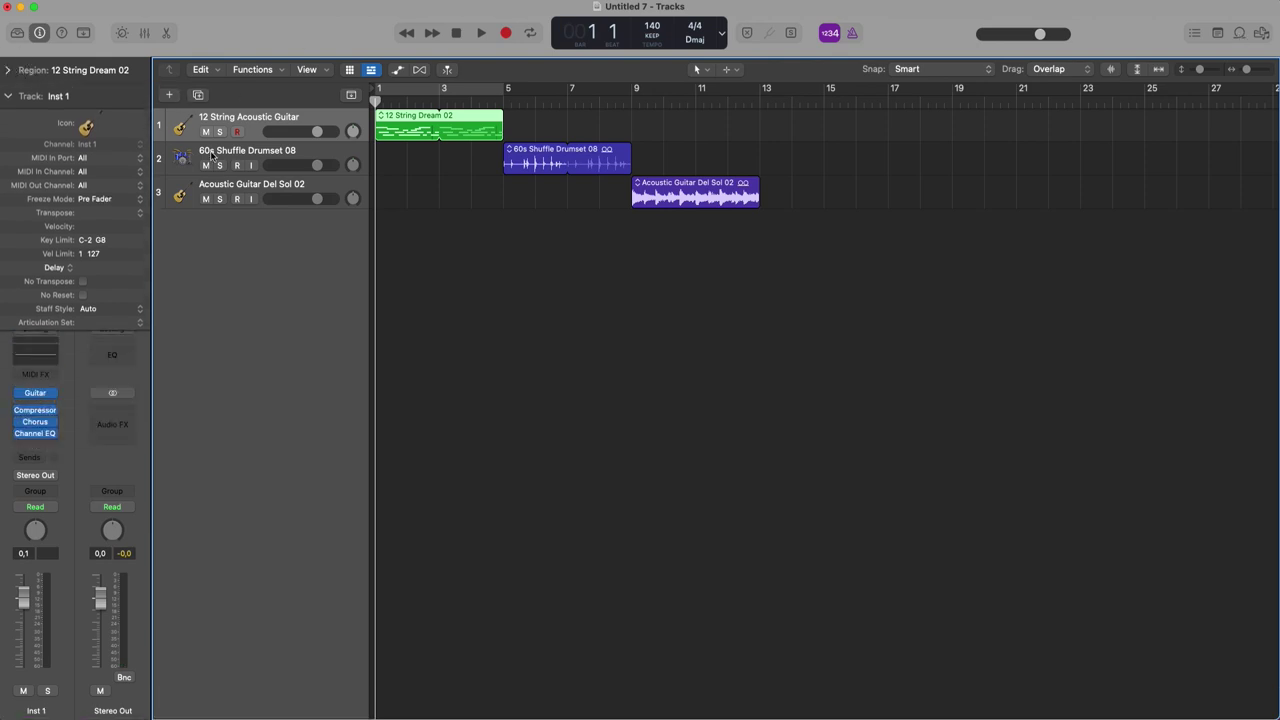
left_click(275, 190)
left_click(170, 95)
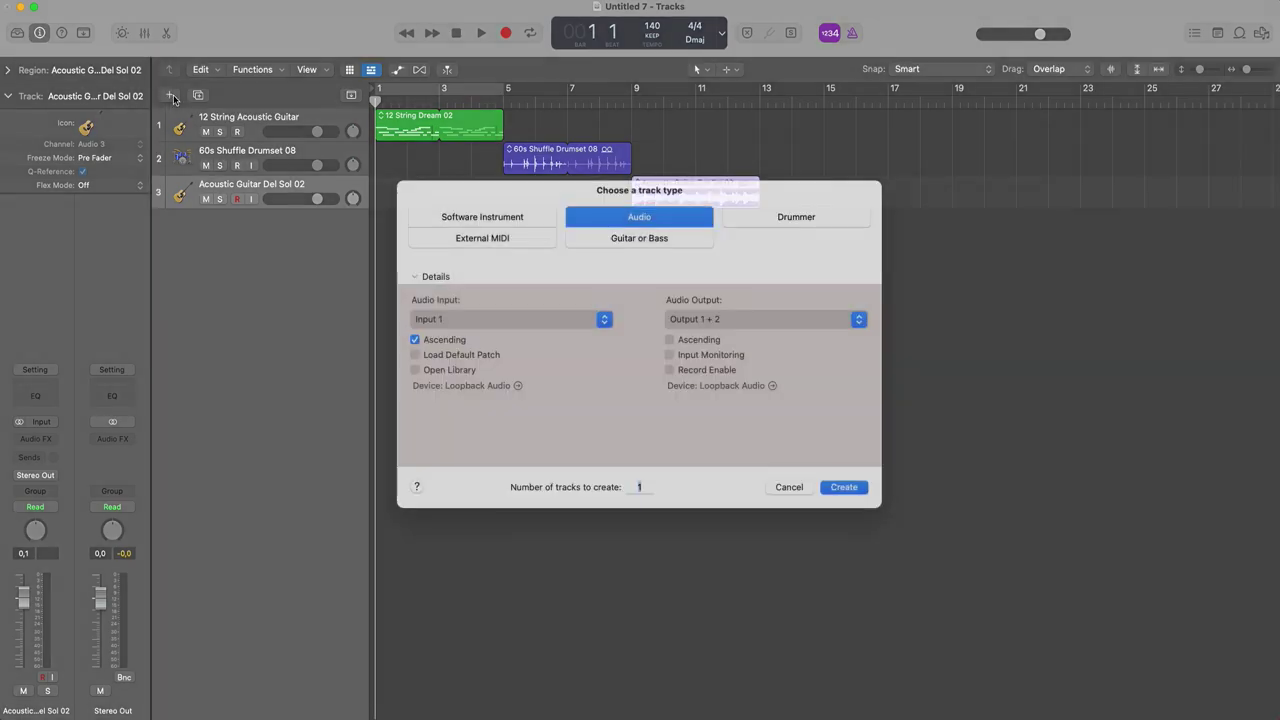
left_click(525, 233)
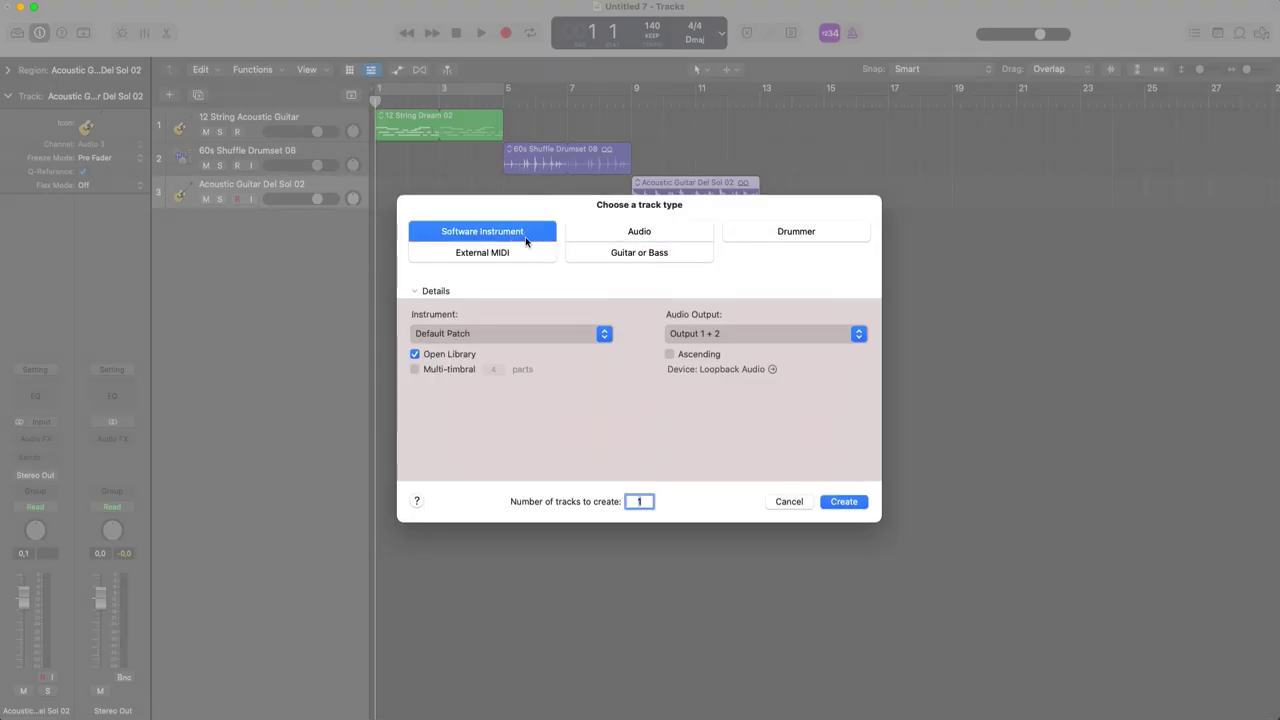
left_click(842, 501)
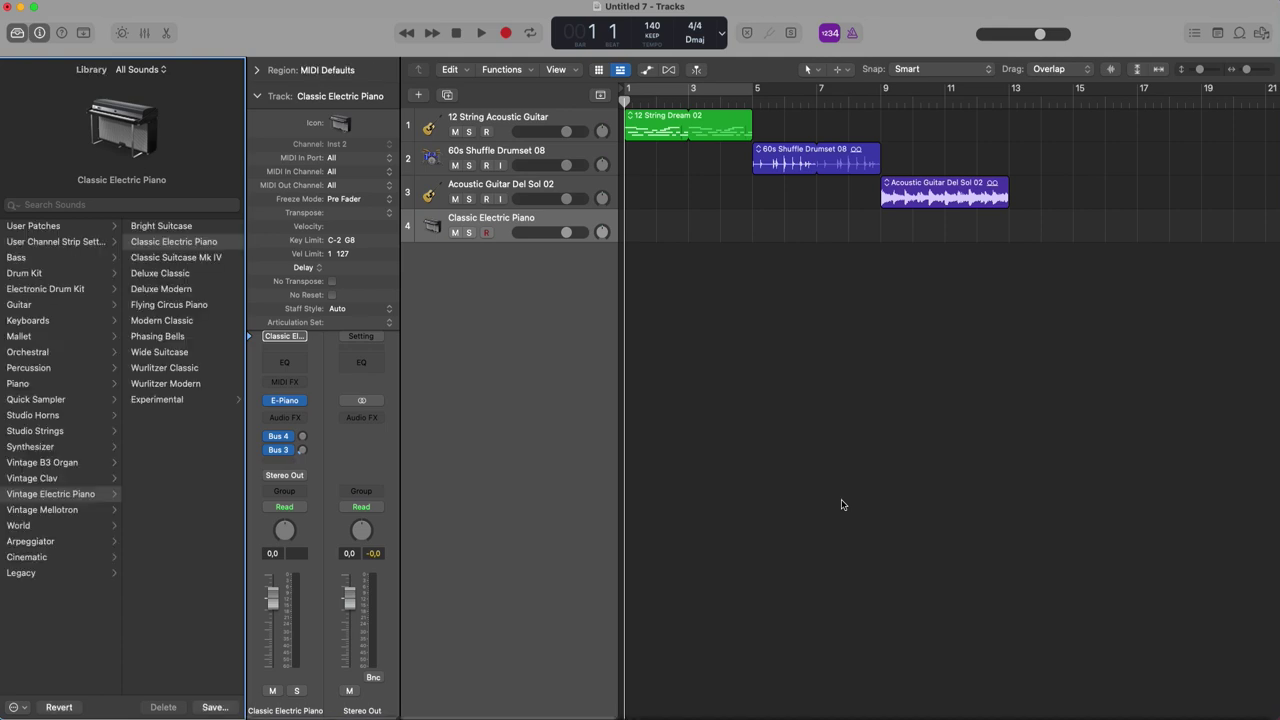
Step: Collapse the track settings, replace the new track's electric piano instrument with a stereo ES2 and load its Kalimba preset
left_click(258, 96)
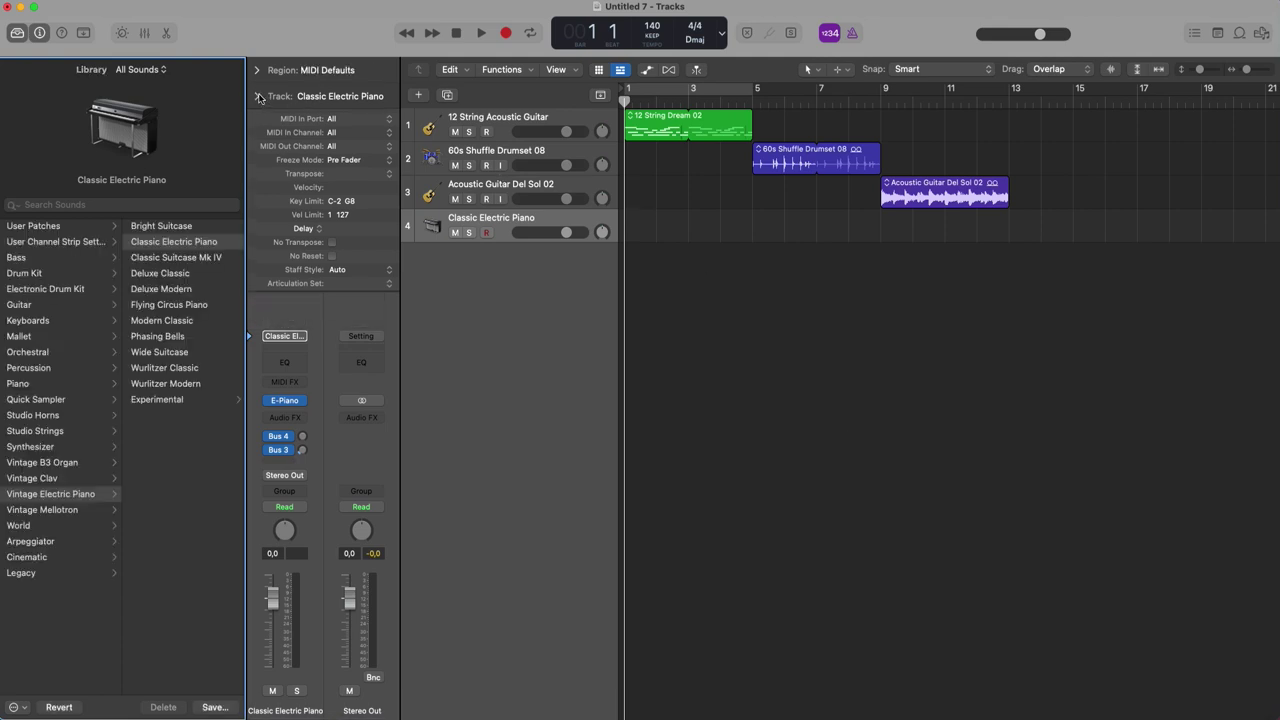
left_click(304, 401)
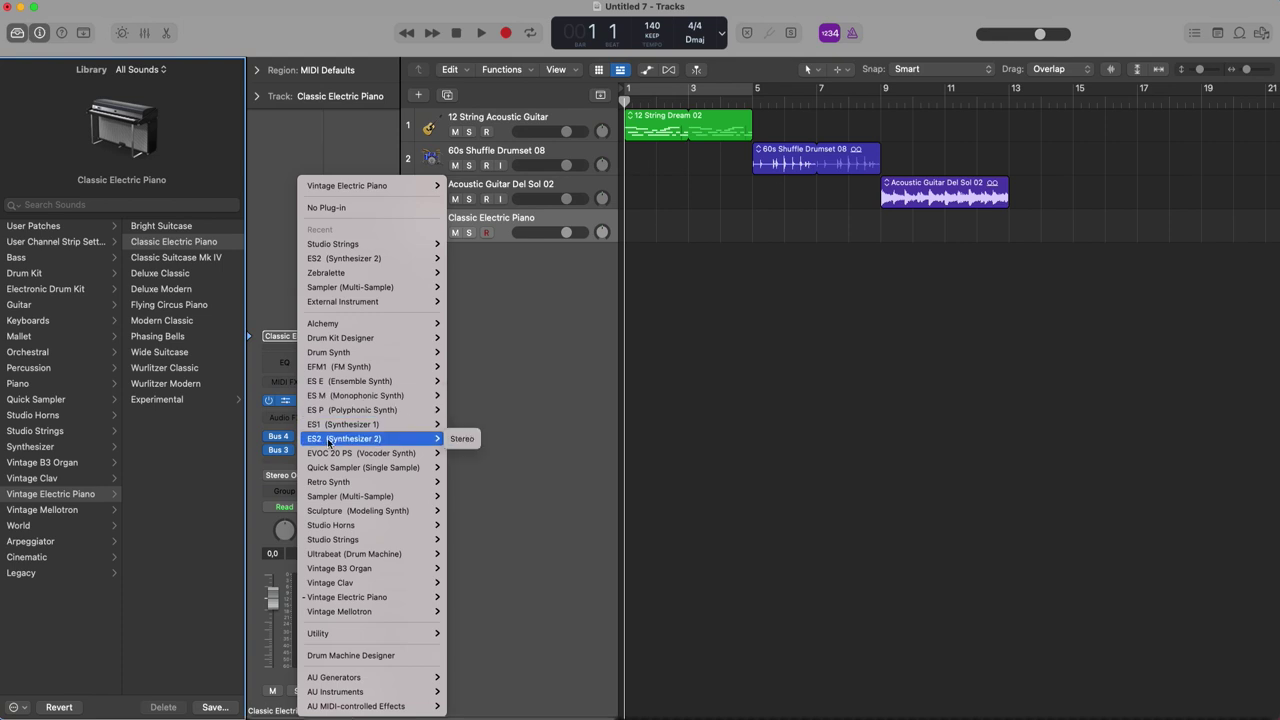
left_click(462, 438)
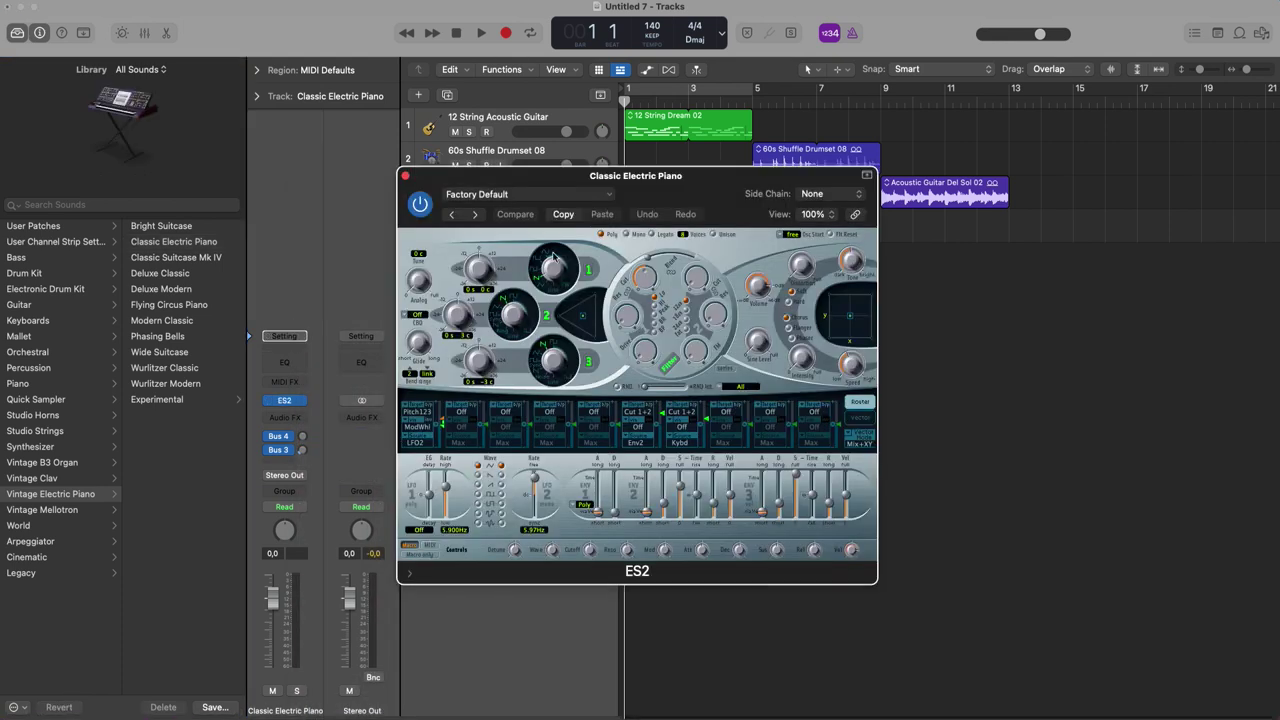
left_click(589, 197)
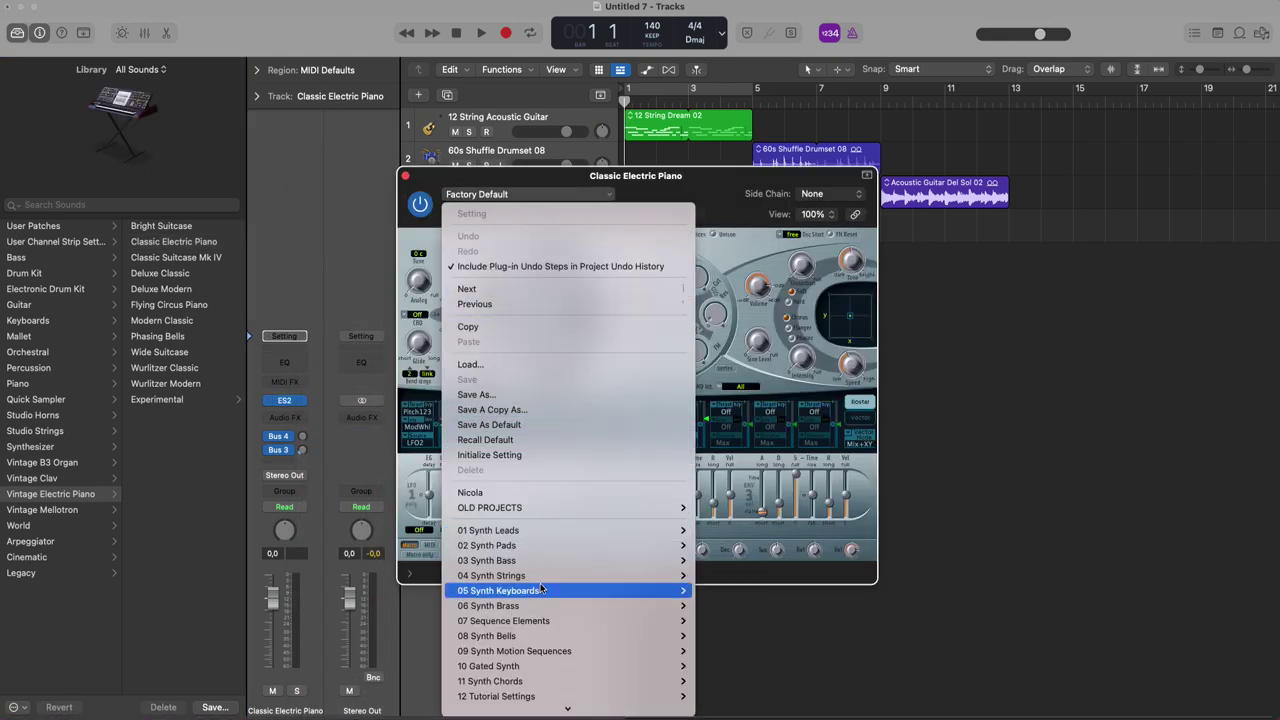
mouse_move(540, 590)
left_click(741, 562)
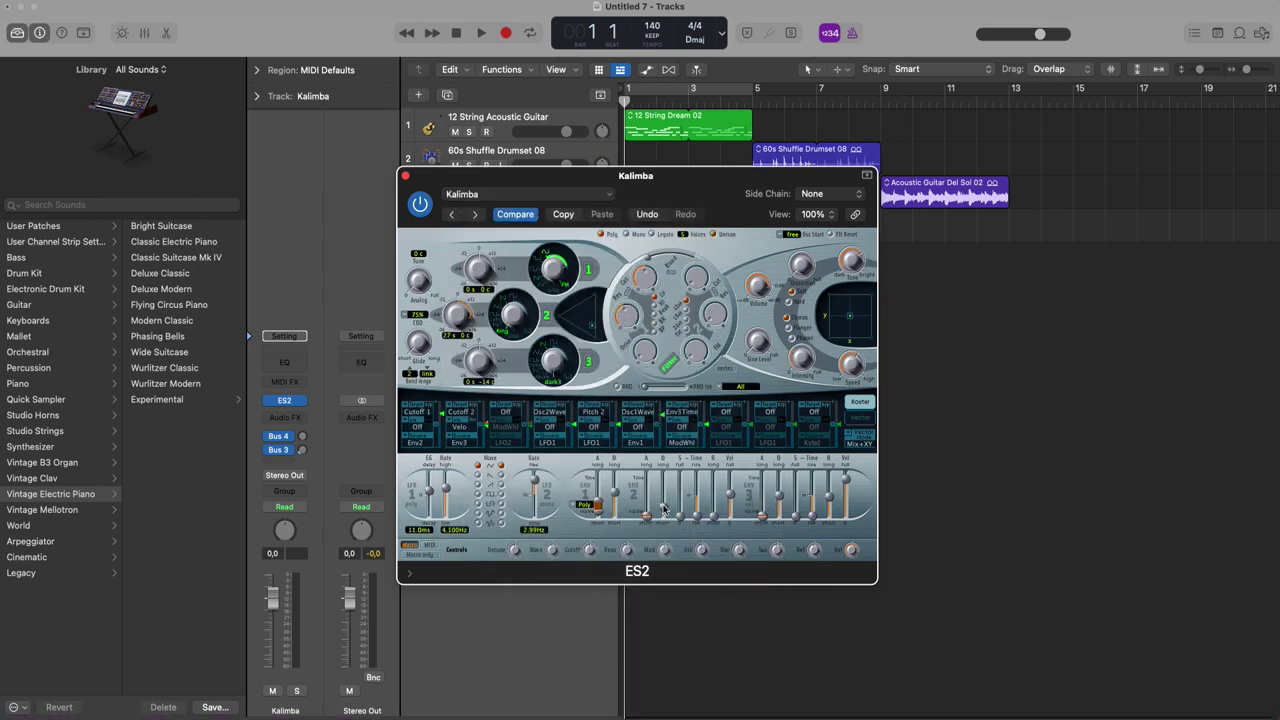
Step: Insert the Bitcrusher distortion effect on the Kalimba channel strip and close its plug-in window
left_click(284, 417)
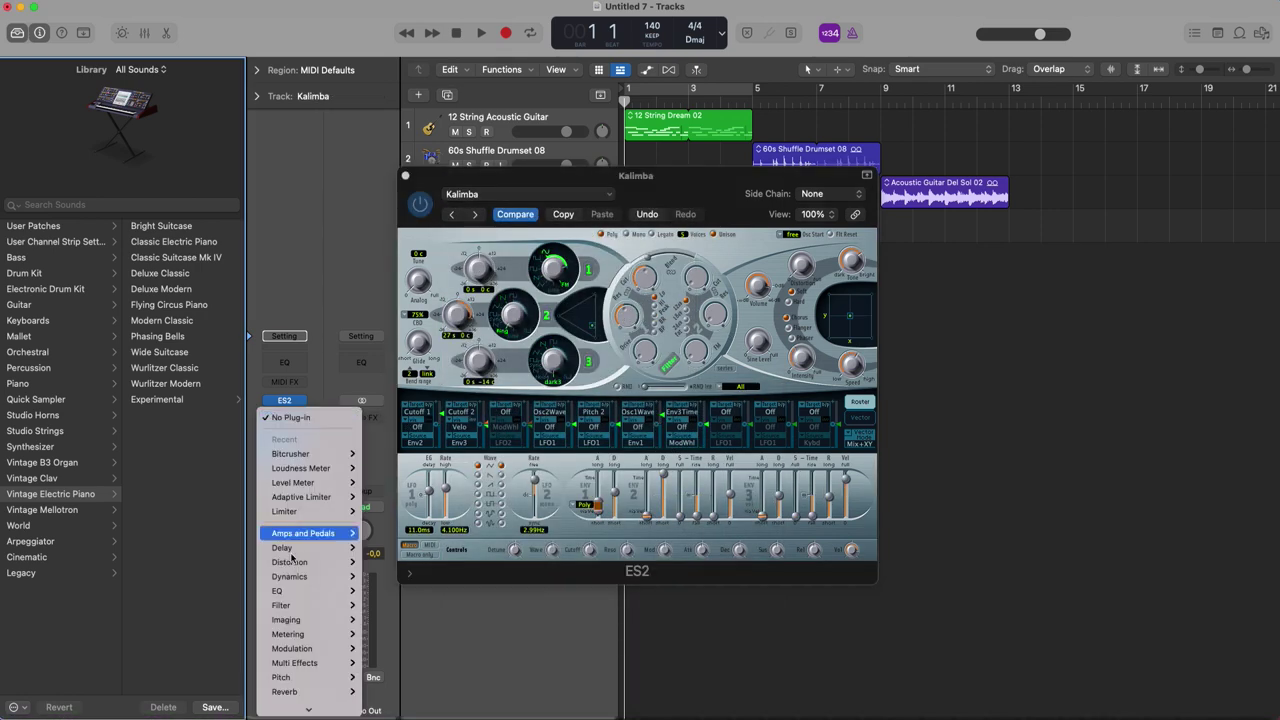
mouse_move(295, 562)
left_click(391, 565)
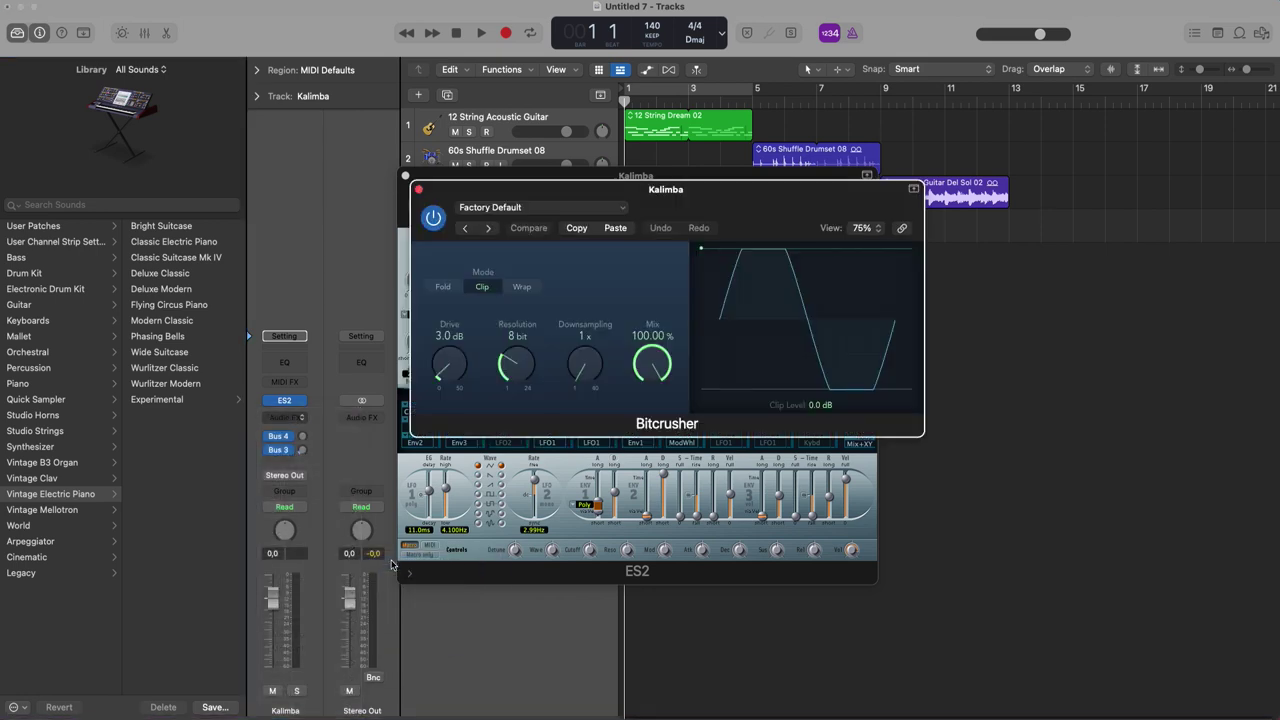
left_click(418, 189)
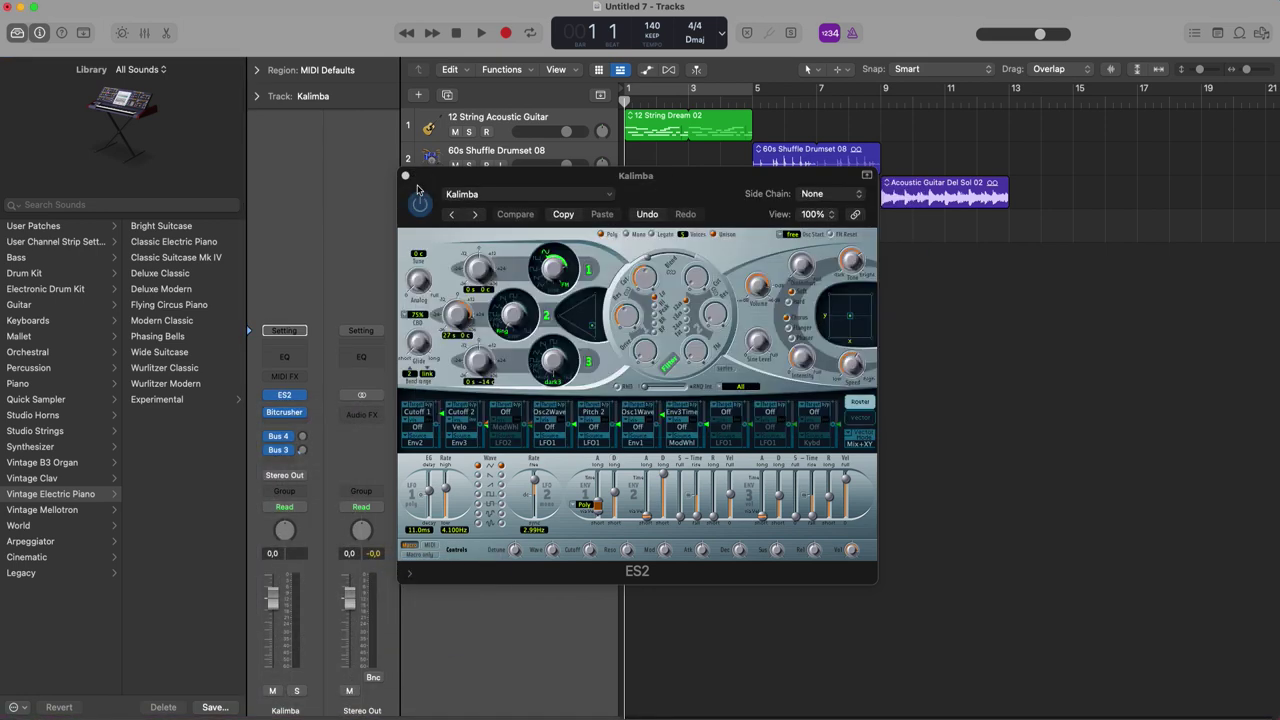
Step: Save the channel strip as a performance named SUONO 1 with program number 0, and close the ES2 window
left_click(285, 331)
left_click(285, 331)
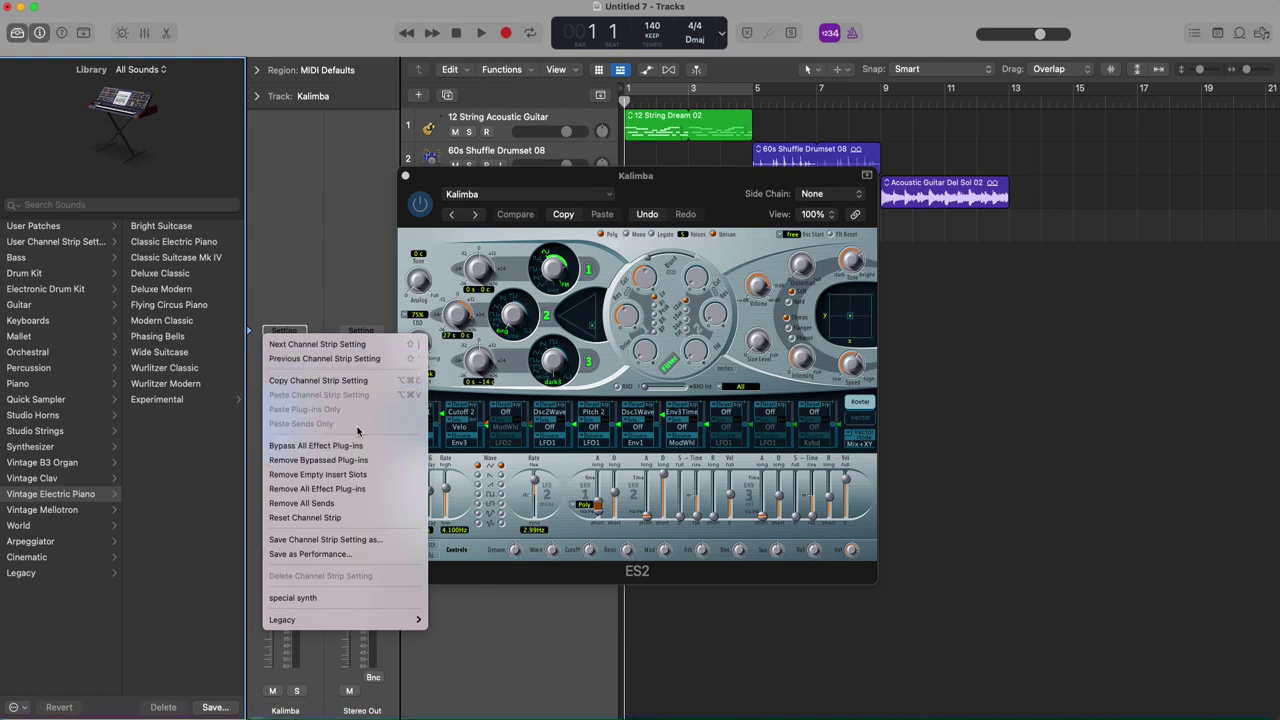
left_click(364, 554)
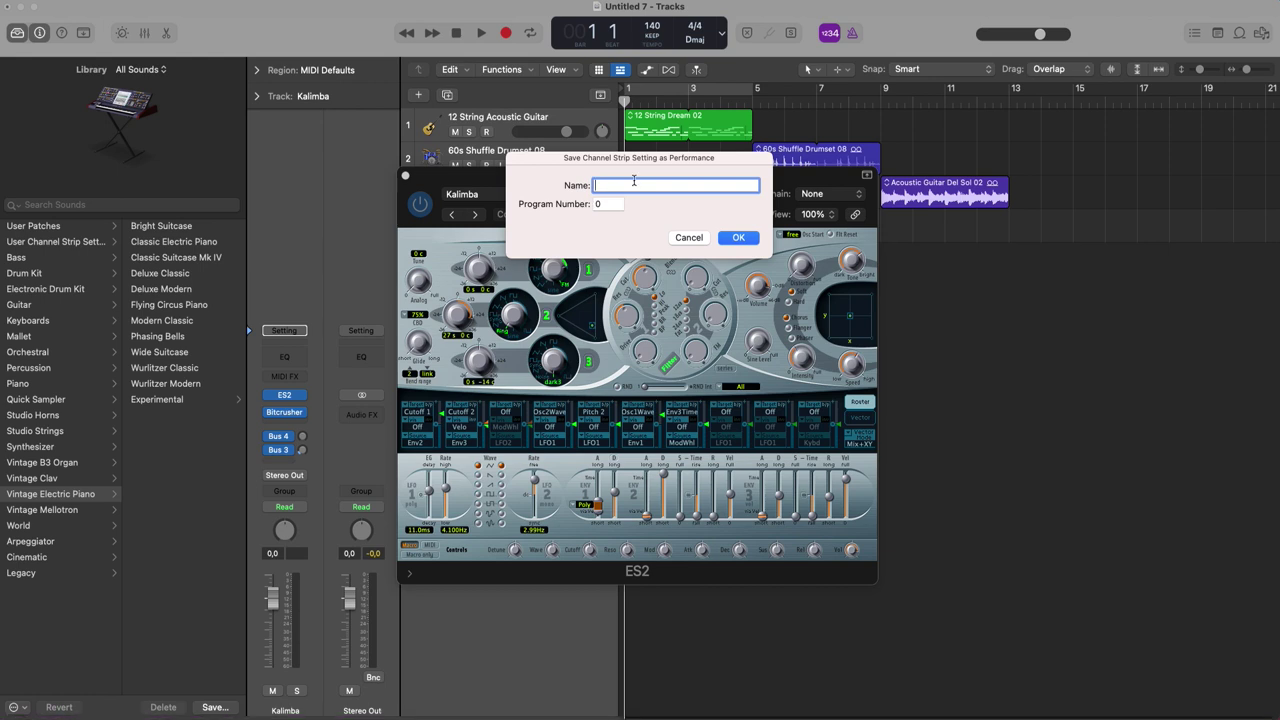
type("SUONO 1")
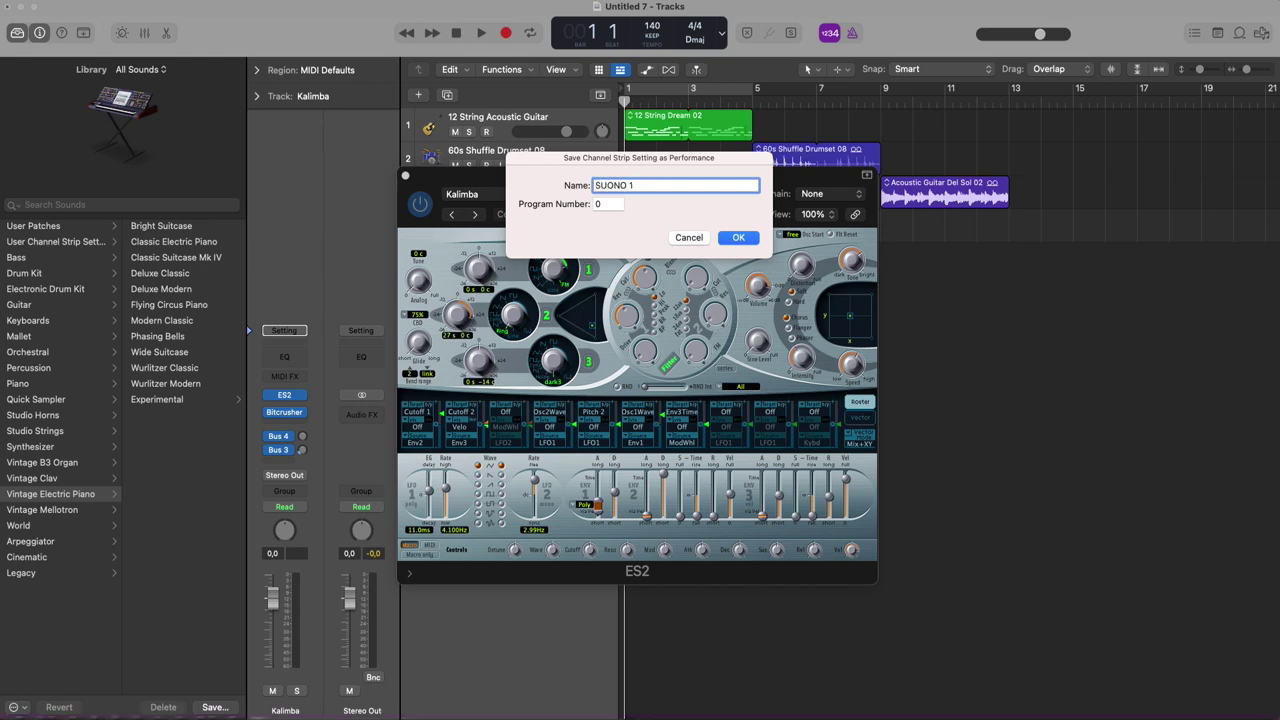
left_click(738, 237)
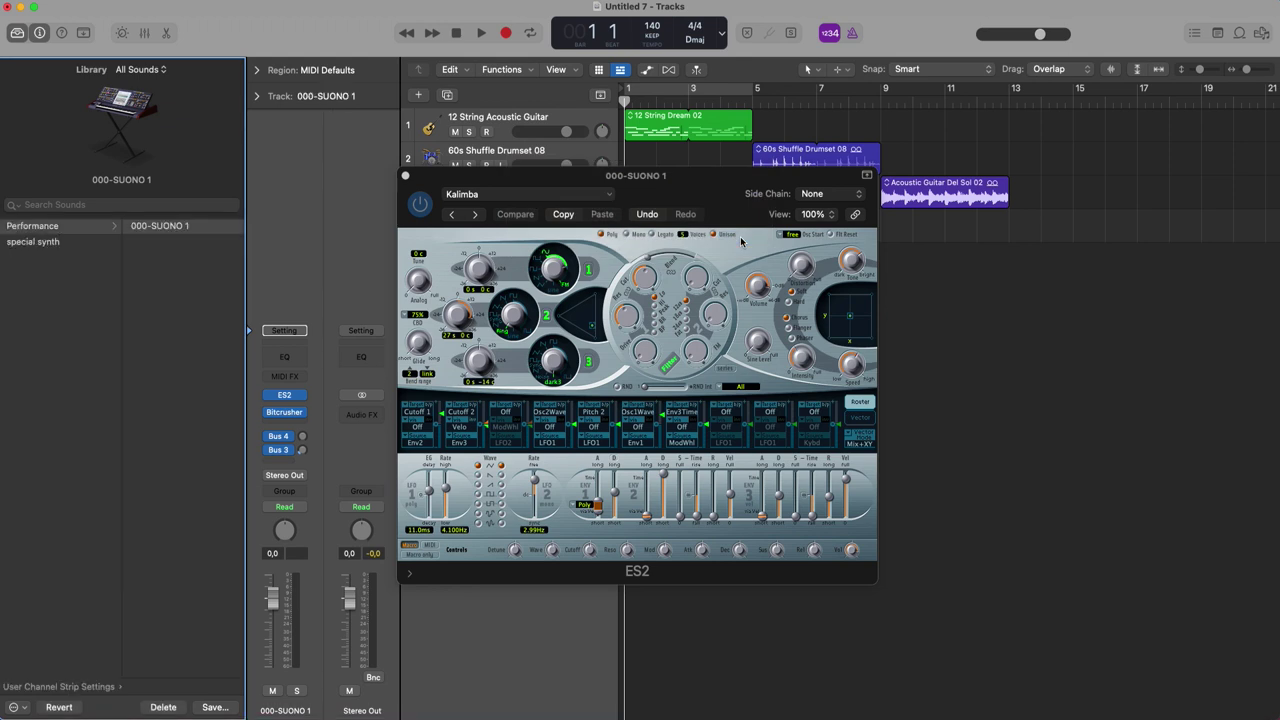
left_click(405, 177)
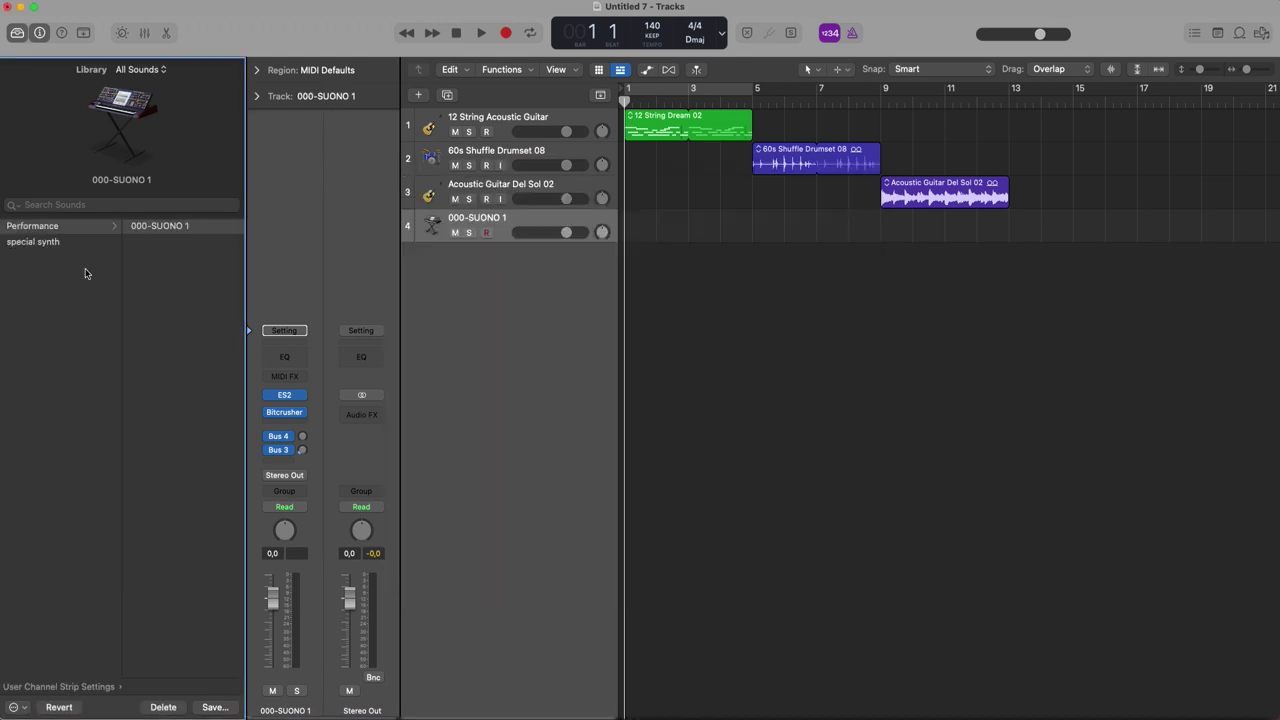
Step: Load the Hard Rock guitar patch on the fourth track and replace its Sampler instrument with Sculpture
scroll(86, 271, "left", 5)
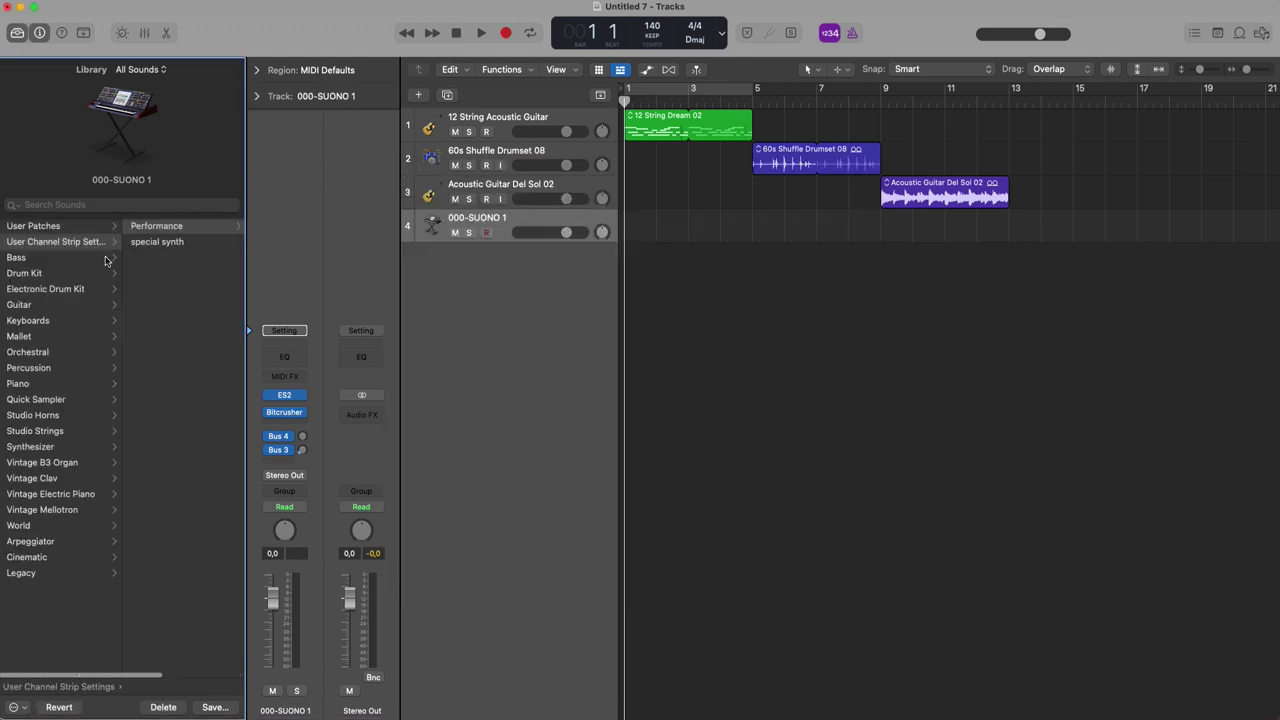
left_click(25, 306)
left_click(183, 337)
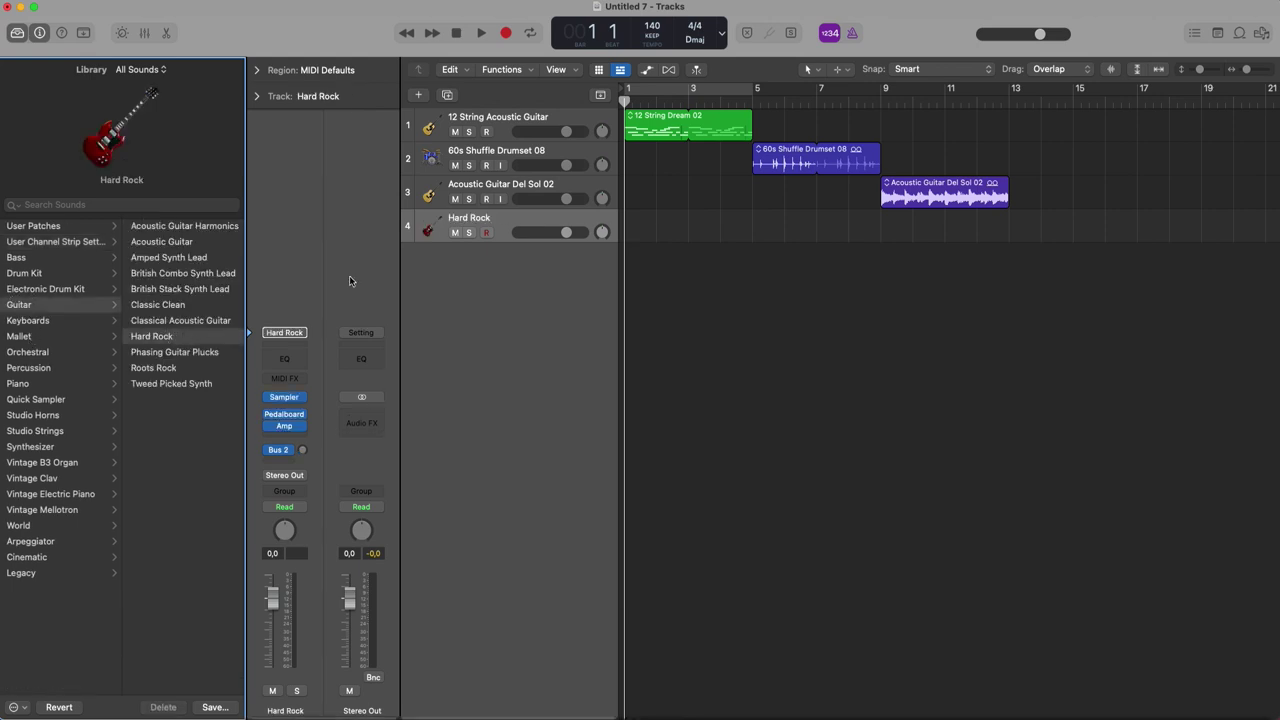
left_click(304, 399)
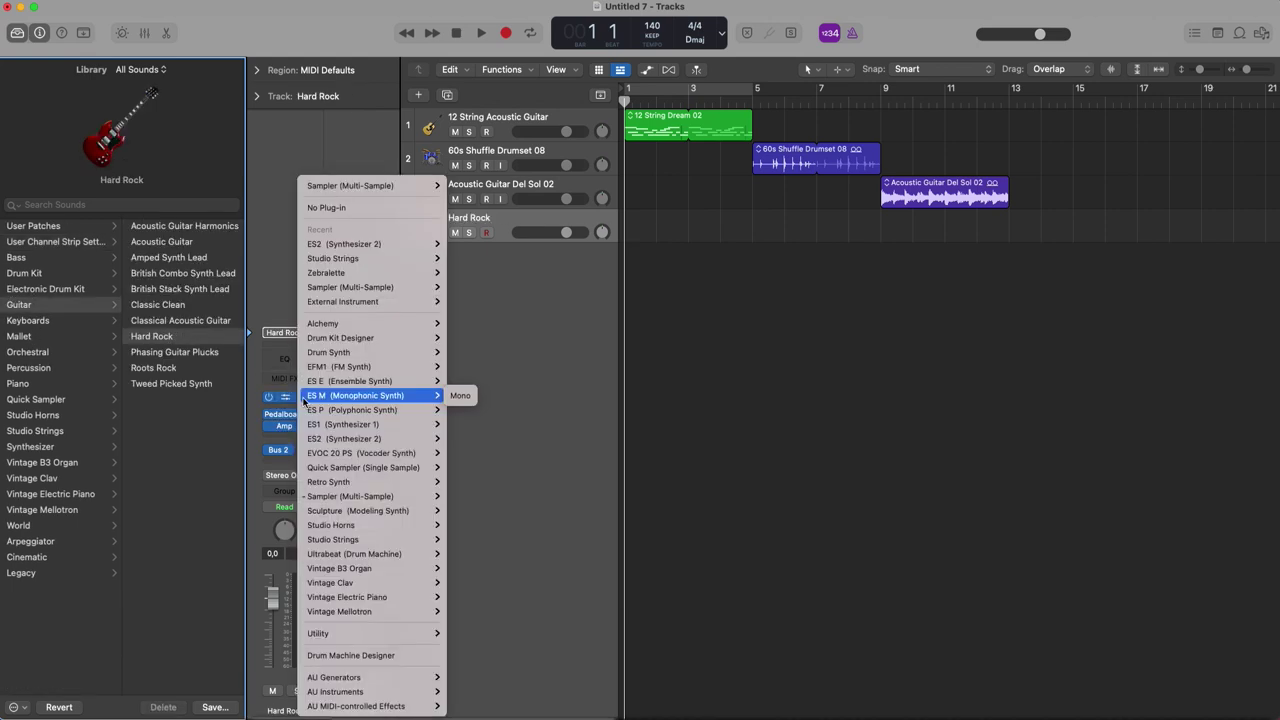
left_click(390, 511)
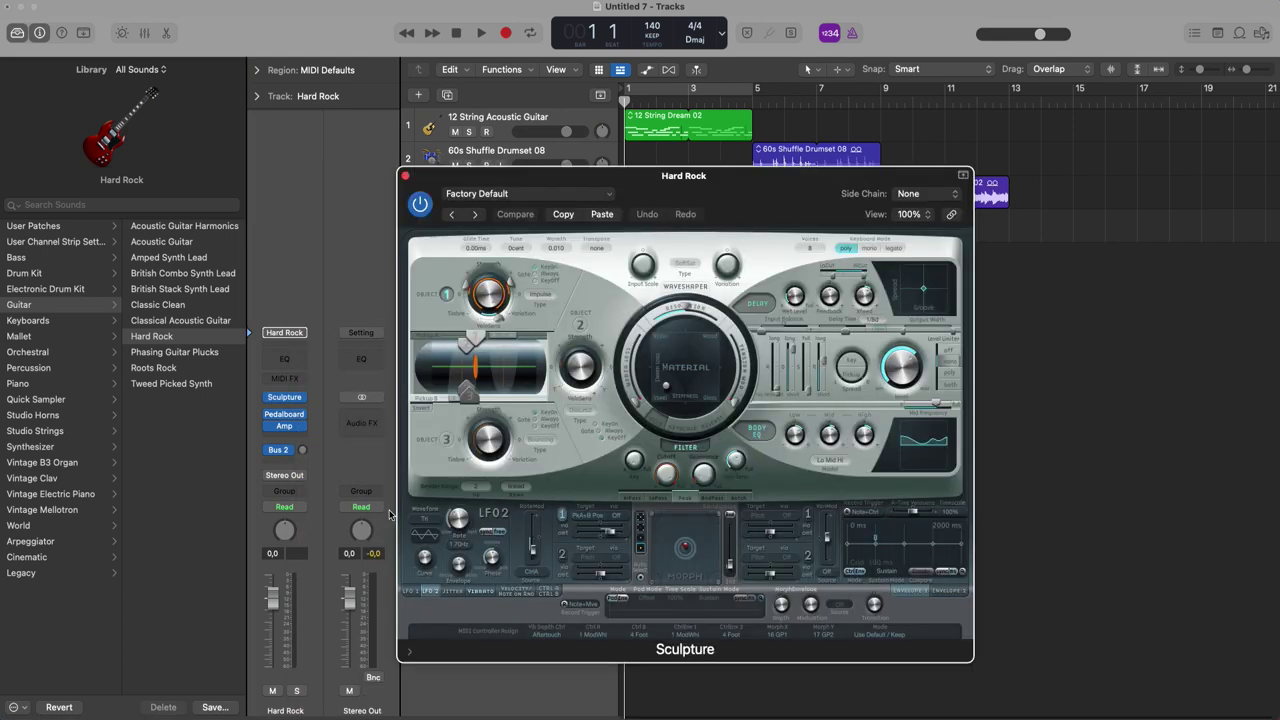
Step: Add a black foot-treadle pedal after the Robo Flanger in the Pedalboard, and close the Pedalboard and Sculpture windows
left_click(289, 418)
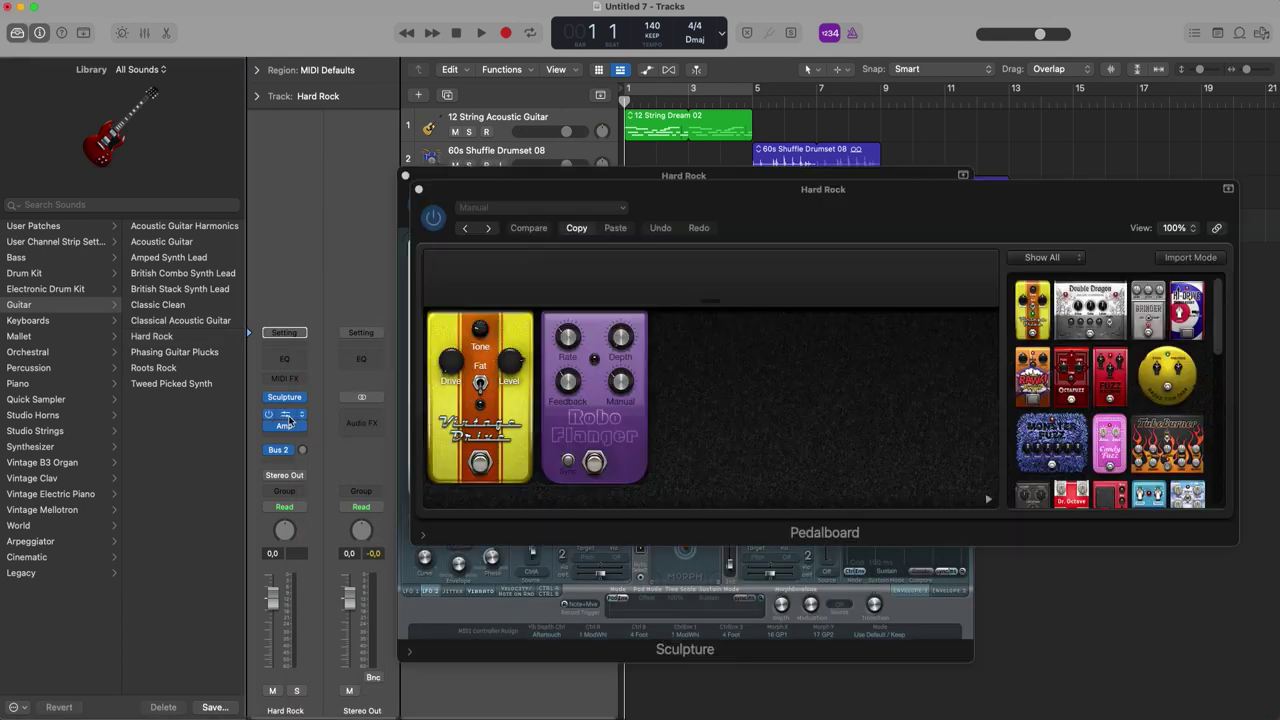
scroll(1107, 428, "down", 5)
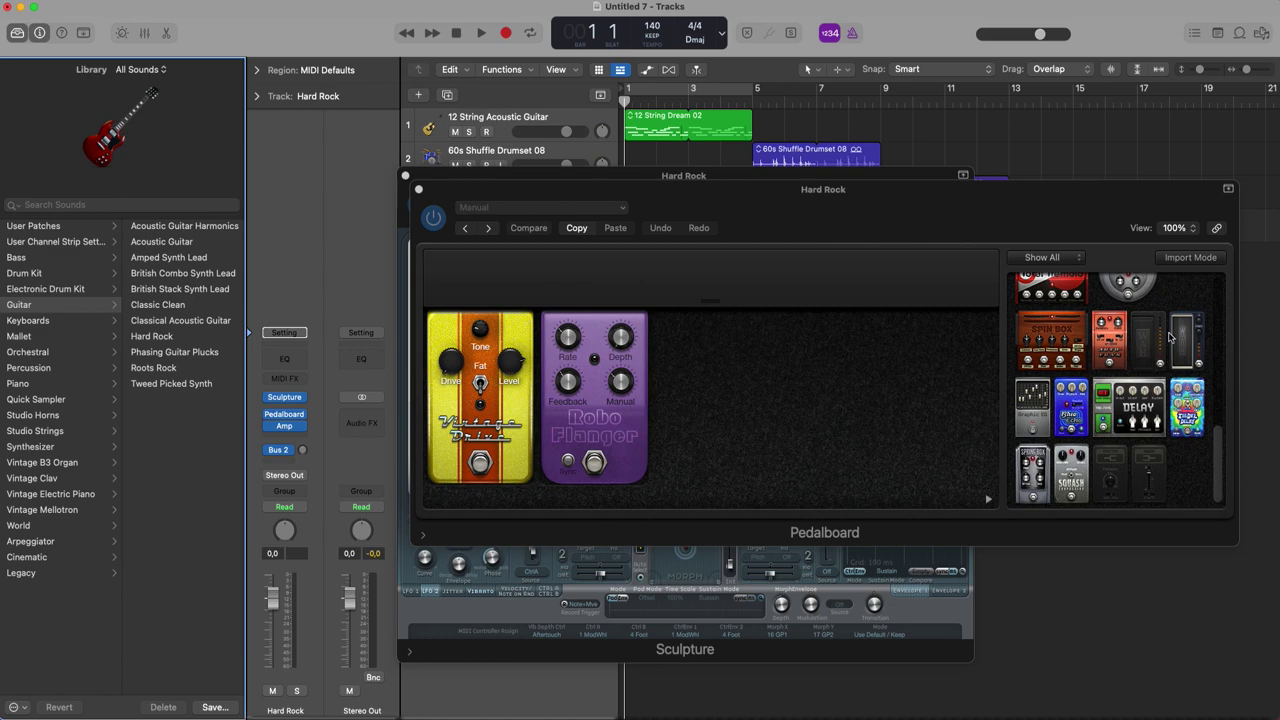
left_click_drag(1172, 338, 700, 380)
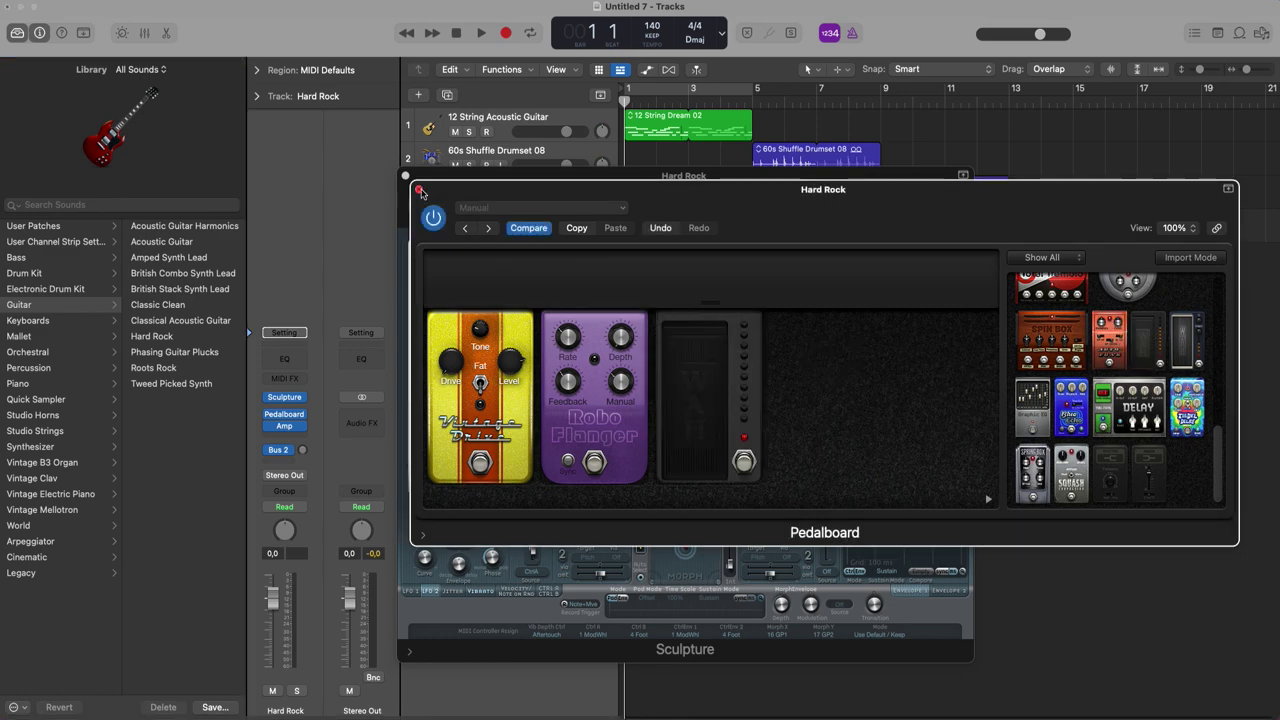
left_click(420, 191)
left_click(405, 176)
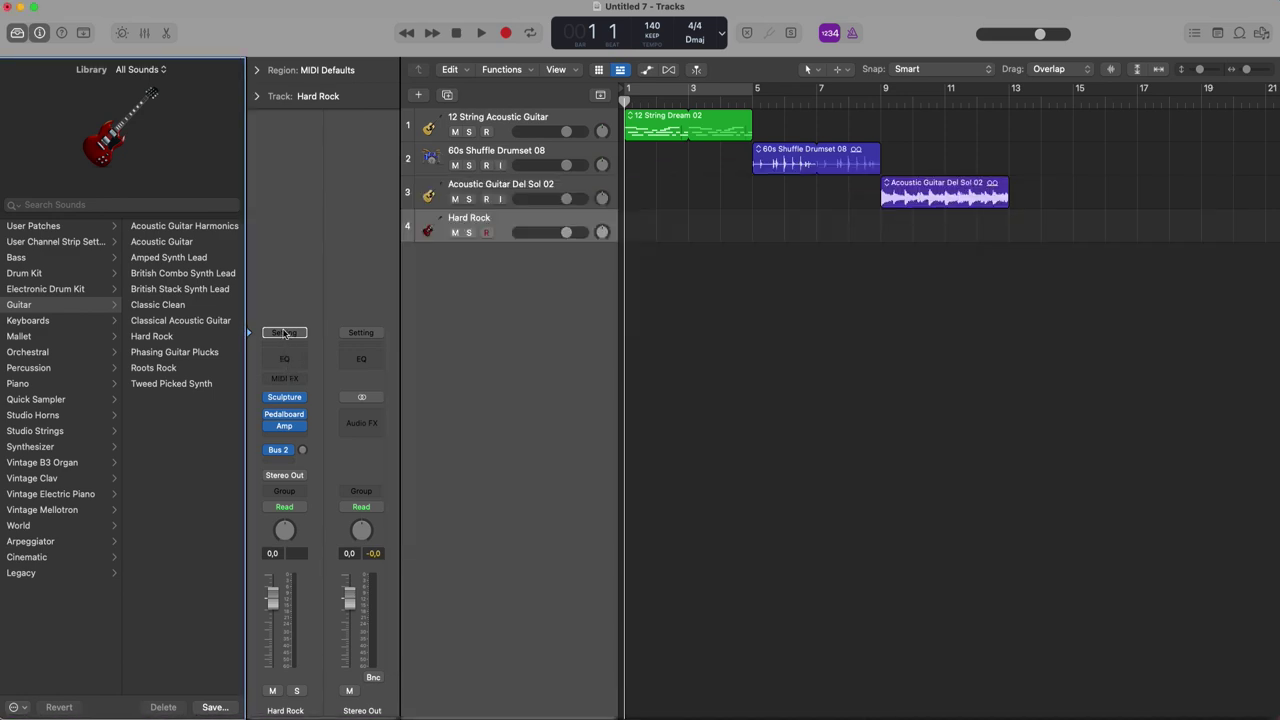
Step: Save the fourth track's channel strip as a performance named CHITARRA with program number 1
left_click(284, 332)
left_click(372, 558)
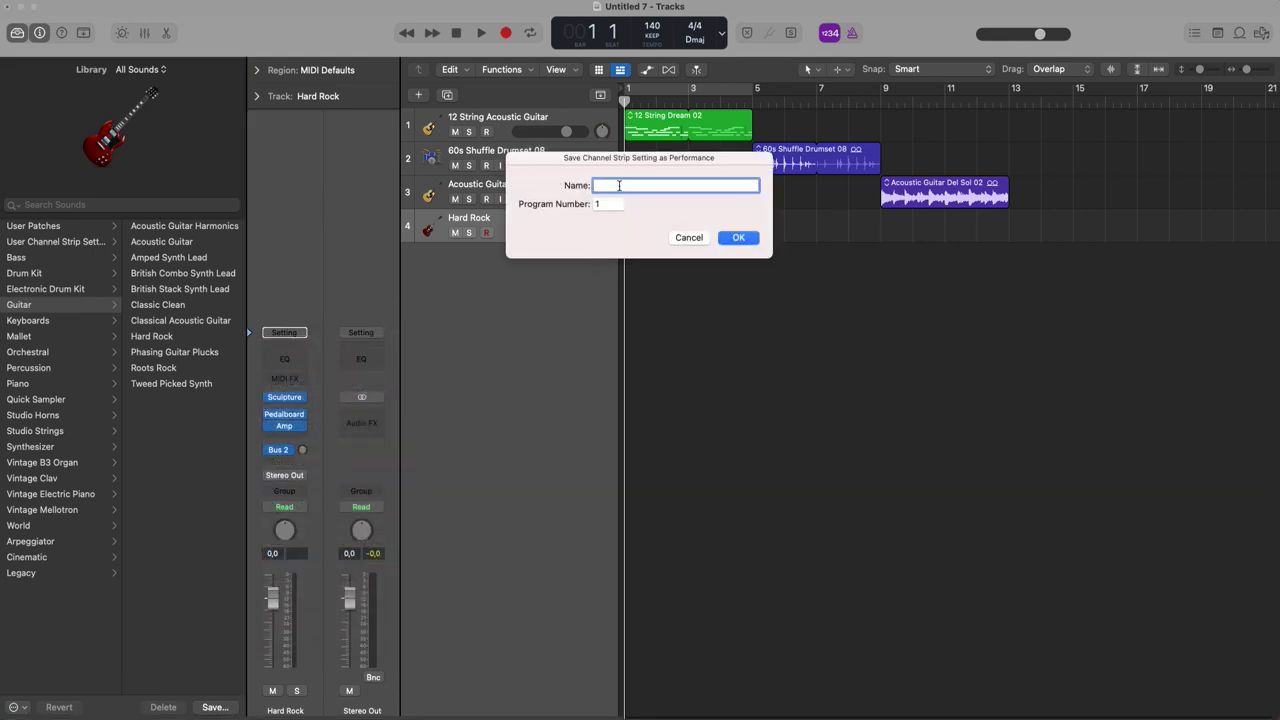
type("CHITARRA")
key("Return")
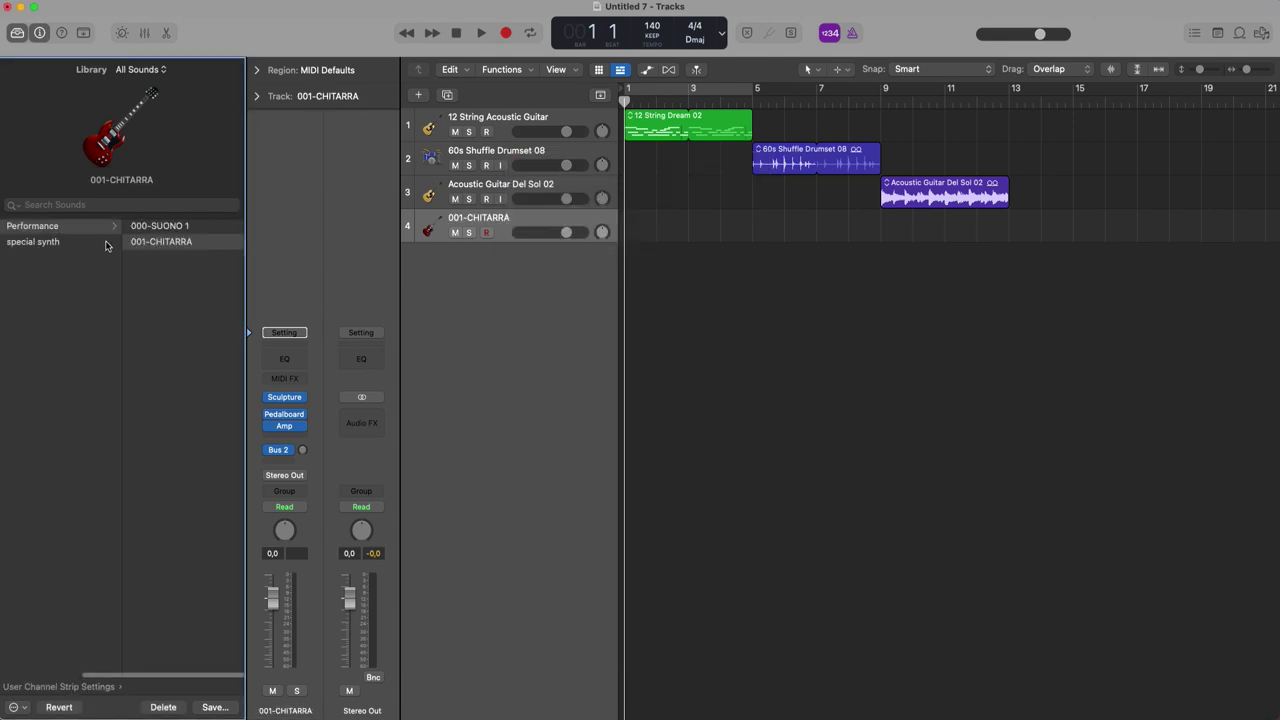
Step: Load the Steinway Grand Piano patch on the fourth track and replace its Tape Delay effect with AutoFilter
scroll(105, 246, "left", 5)
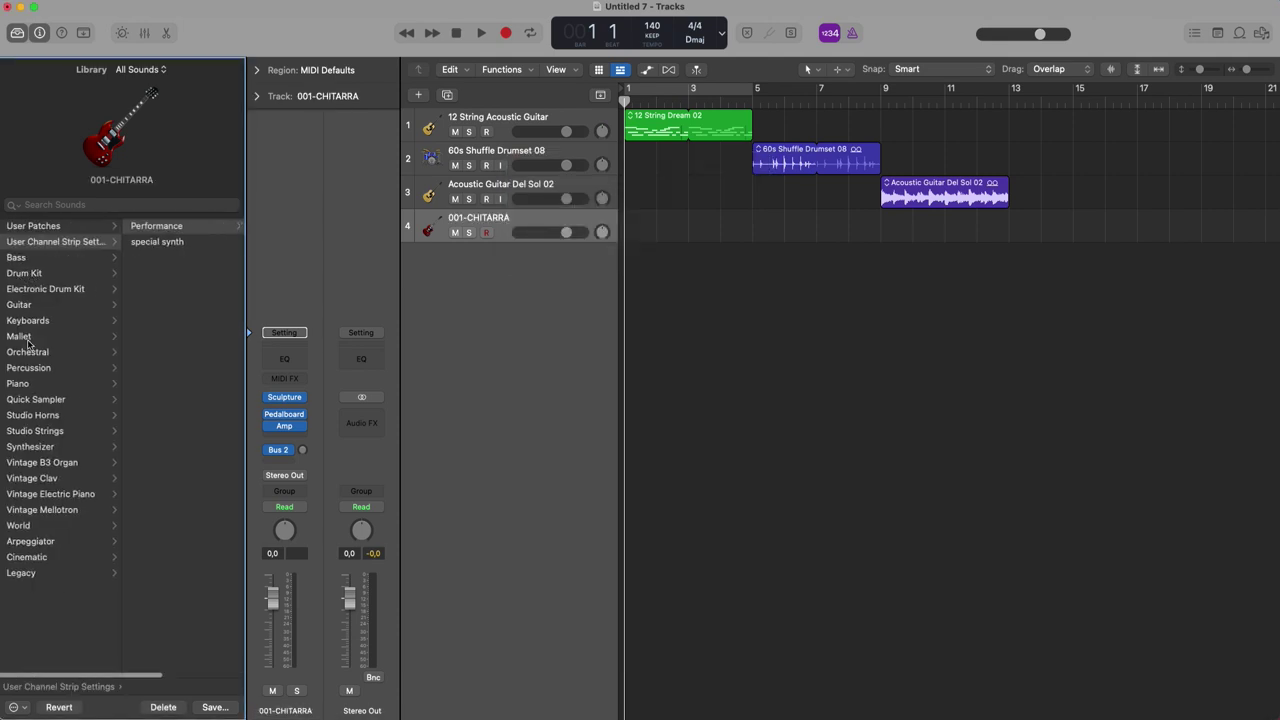
left_click(30, 384)
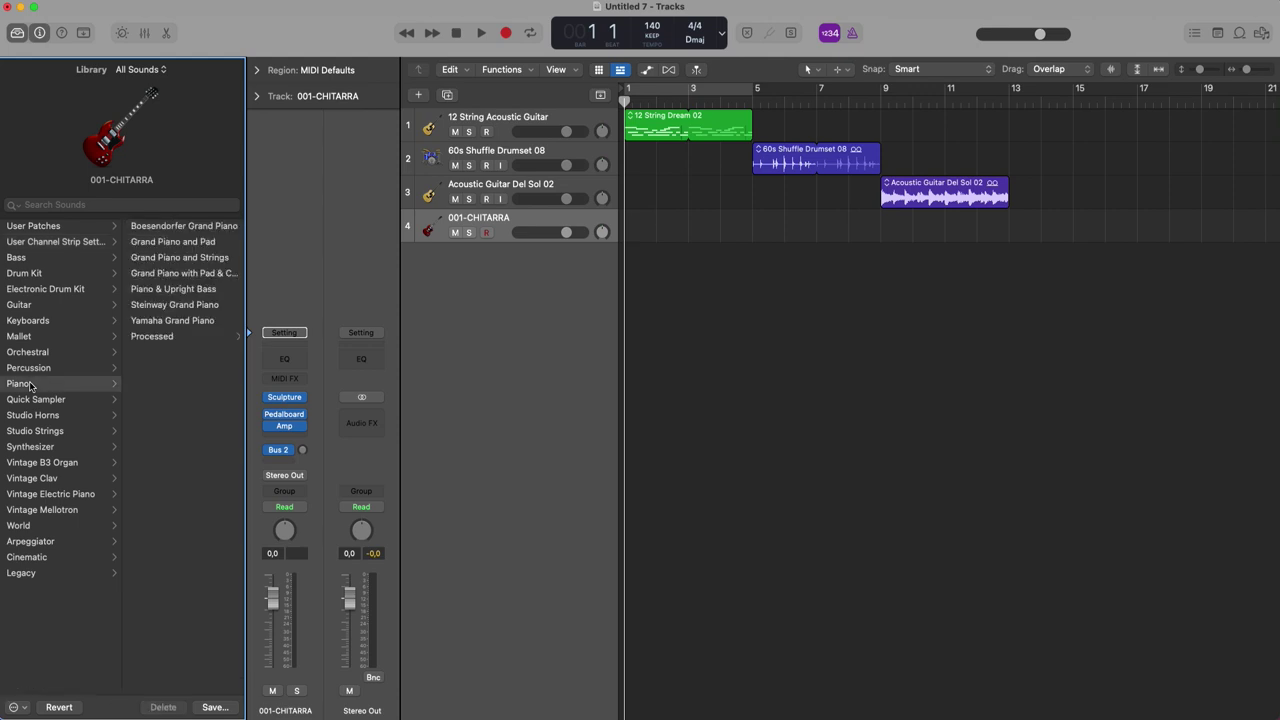
left_click(175, 304)
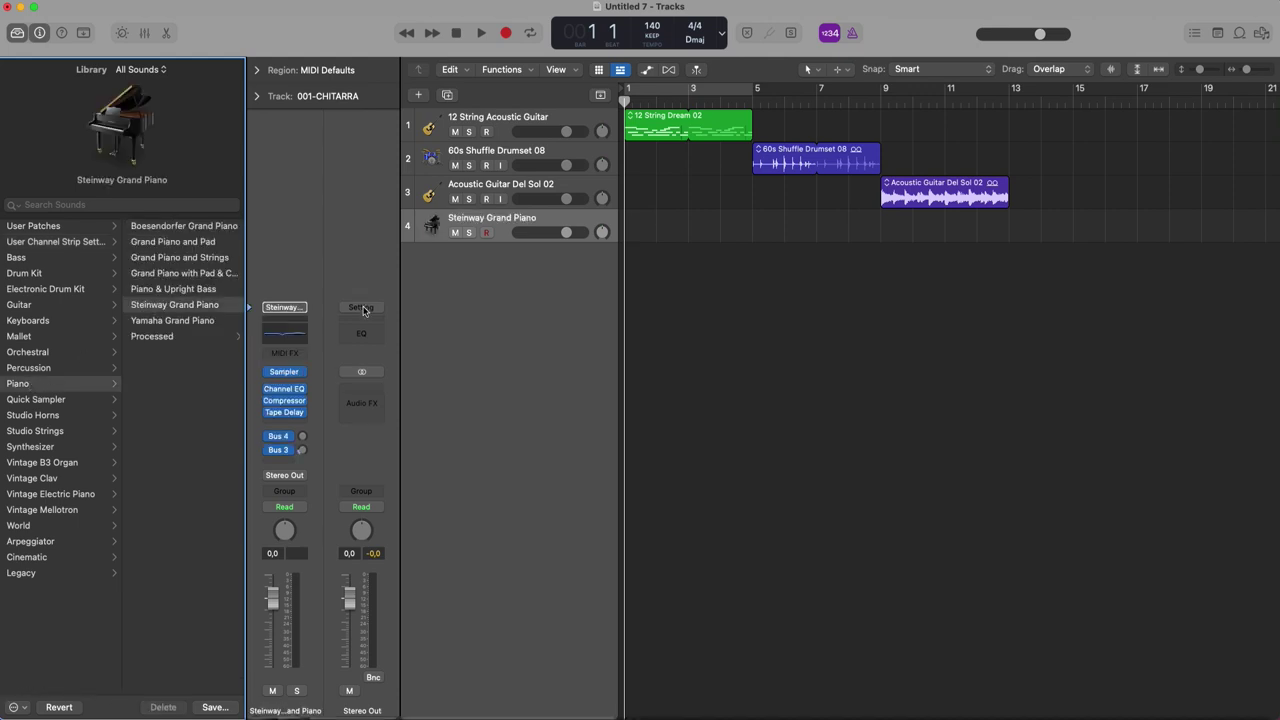
left_click(305, 425)
mouse_move(350, 568)
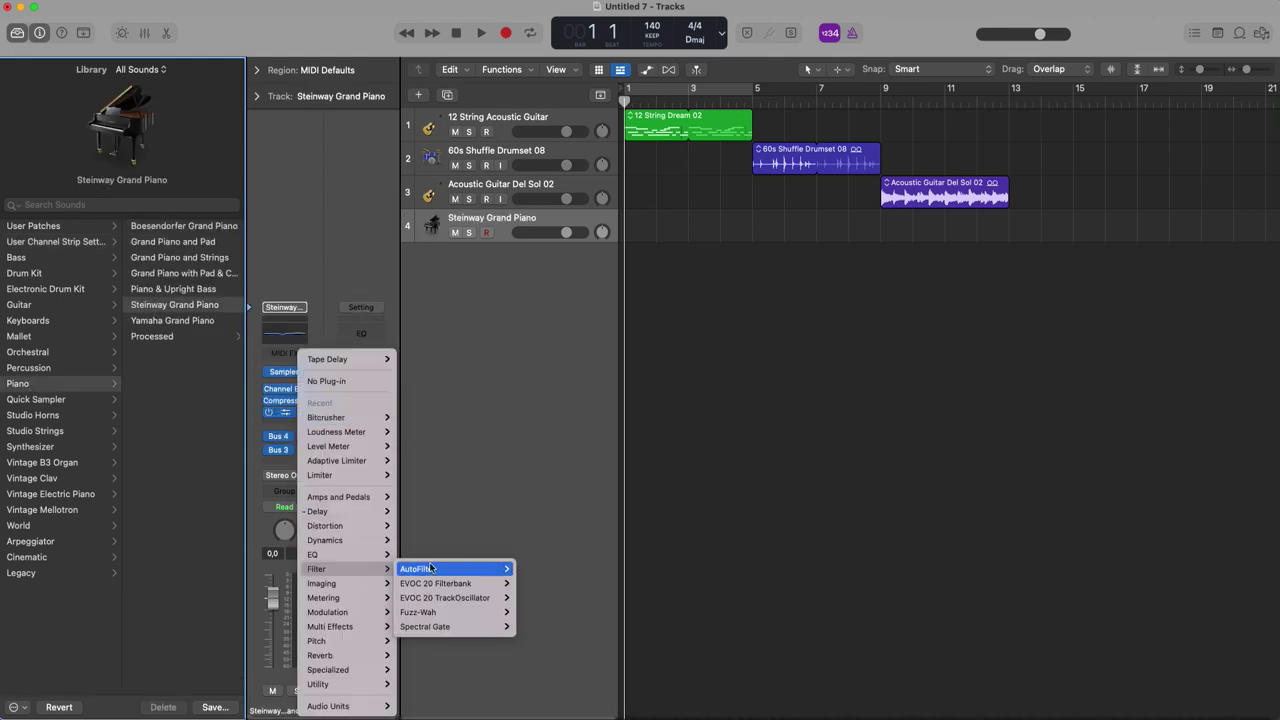
left_click(446, 563)
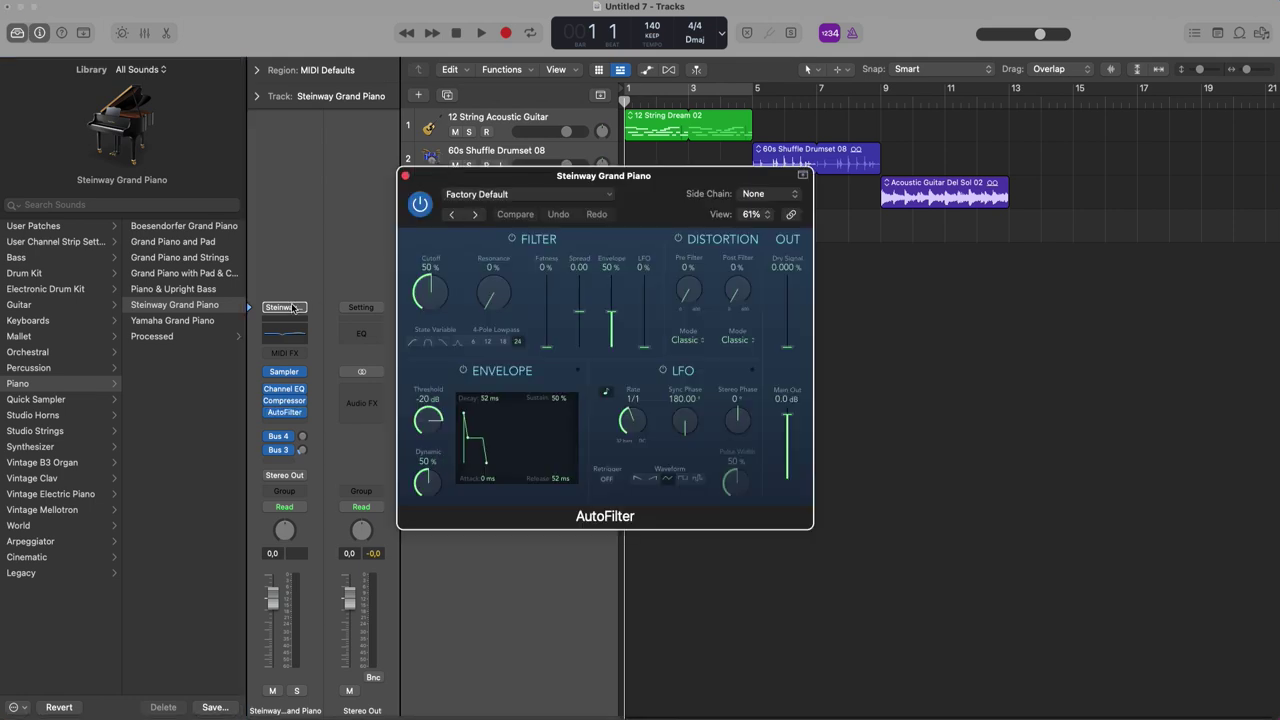
Step: Save the piano channel strip as a performance named PIANOFORTE with program number 2, and close the AutoFilter window
left_click(291, 307)
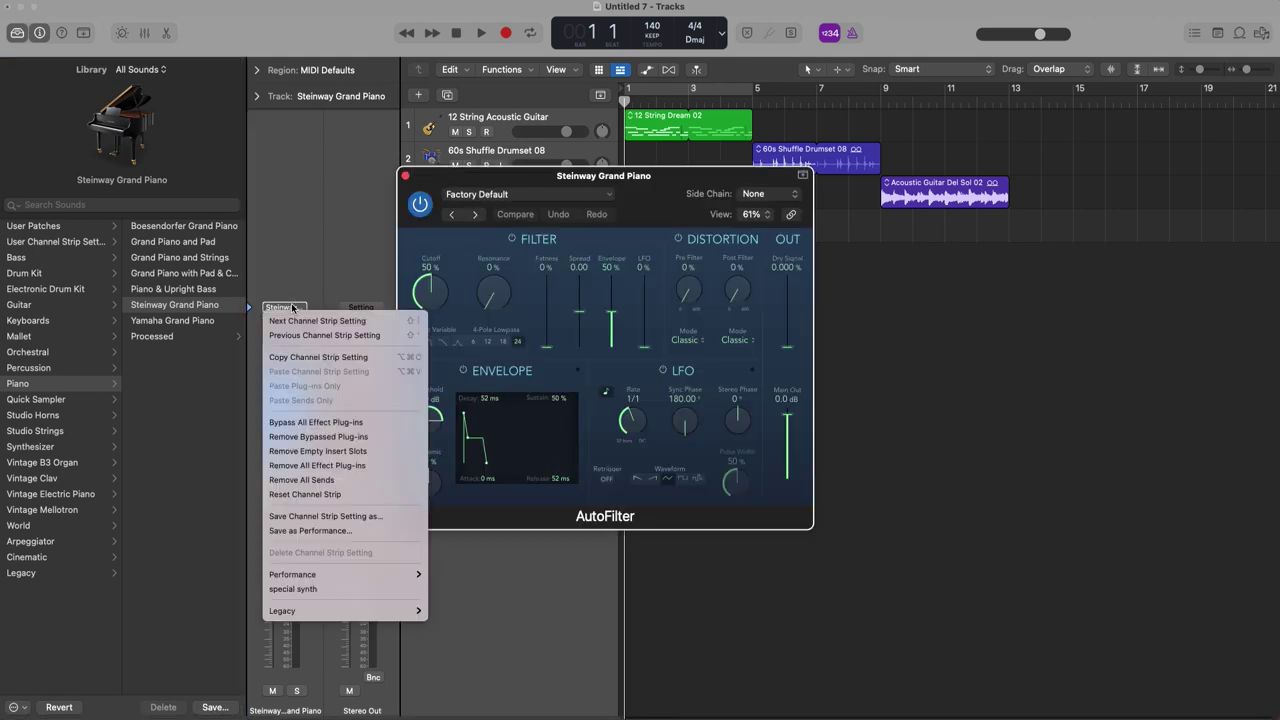
left_click(346, 531)
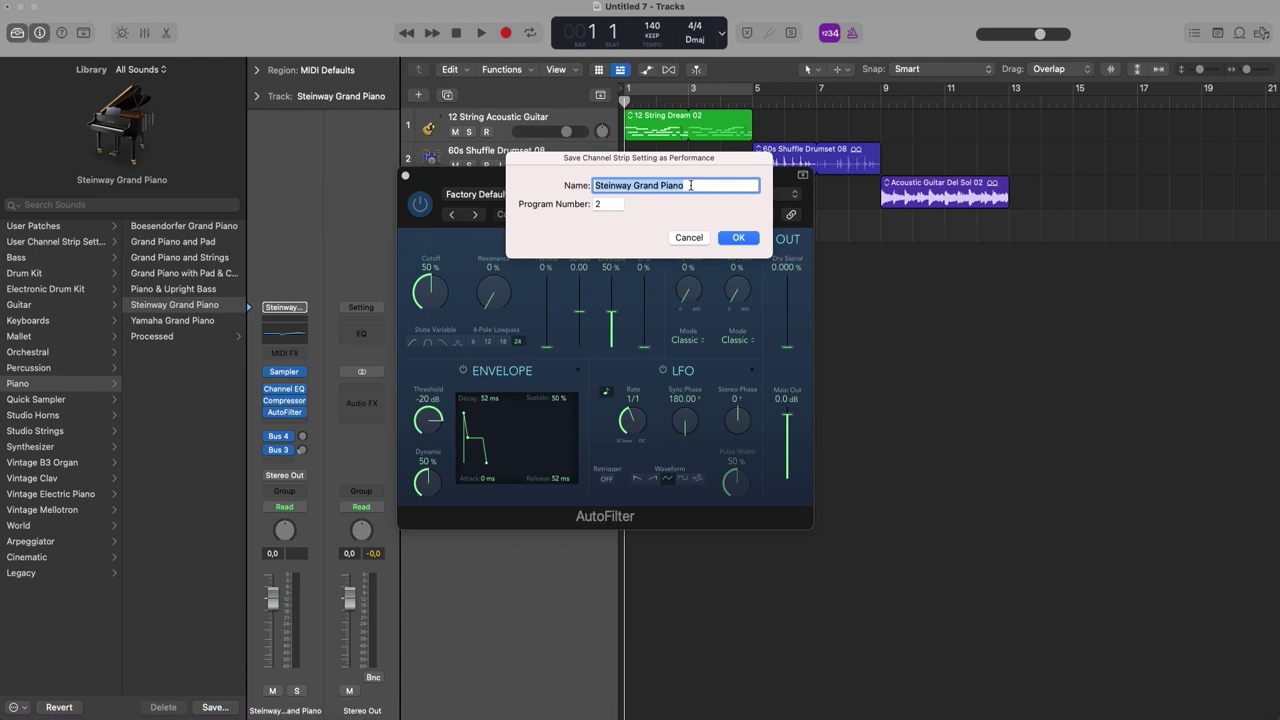
type("PIANOFORTE")
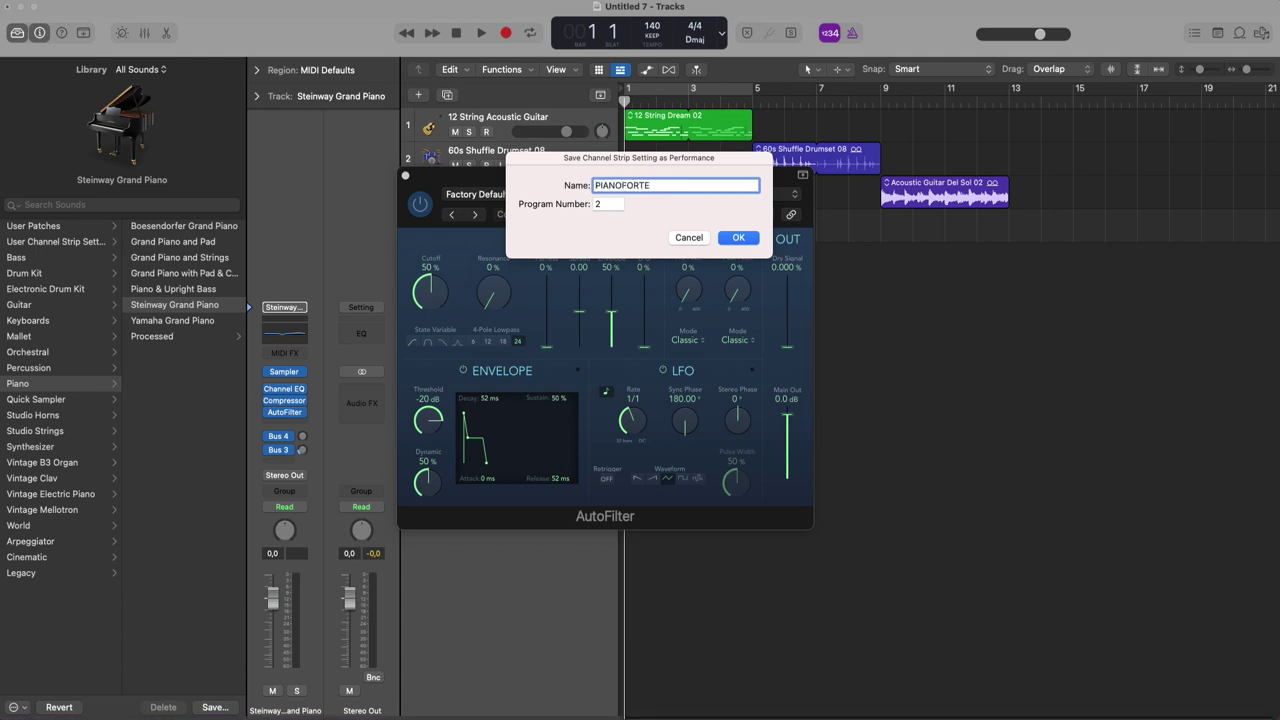
key("Return")
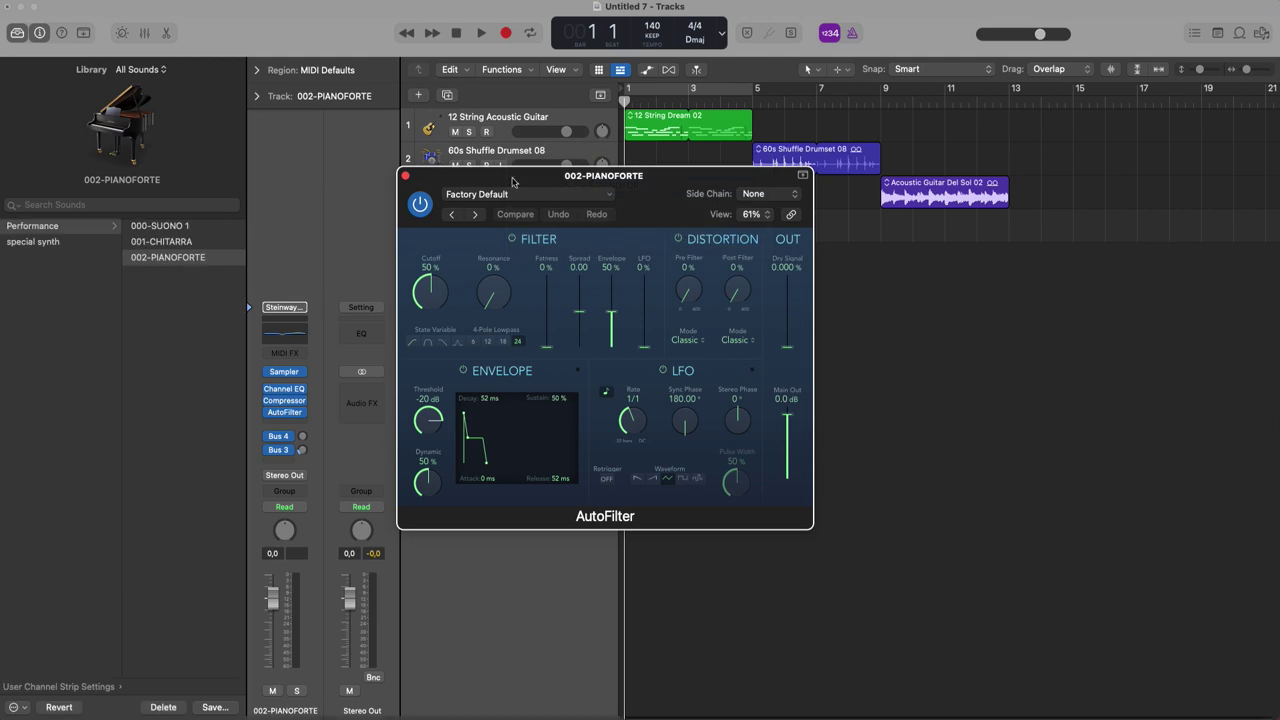
left_click(405, 176)
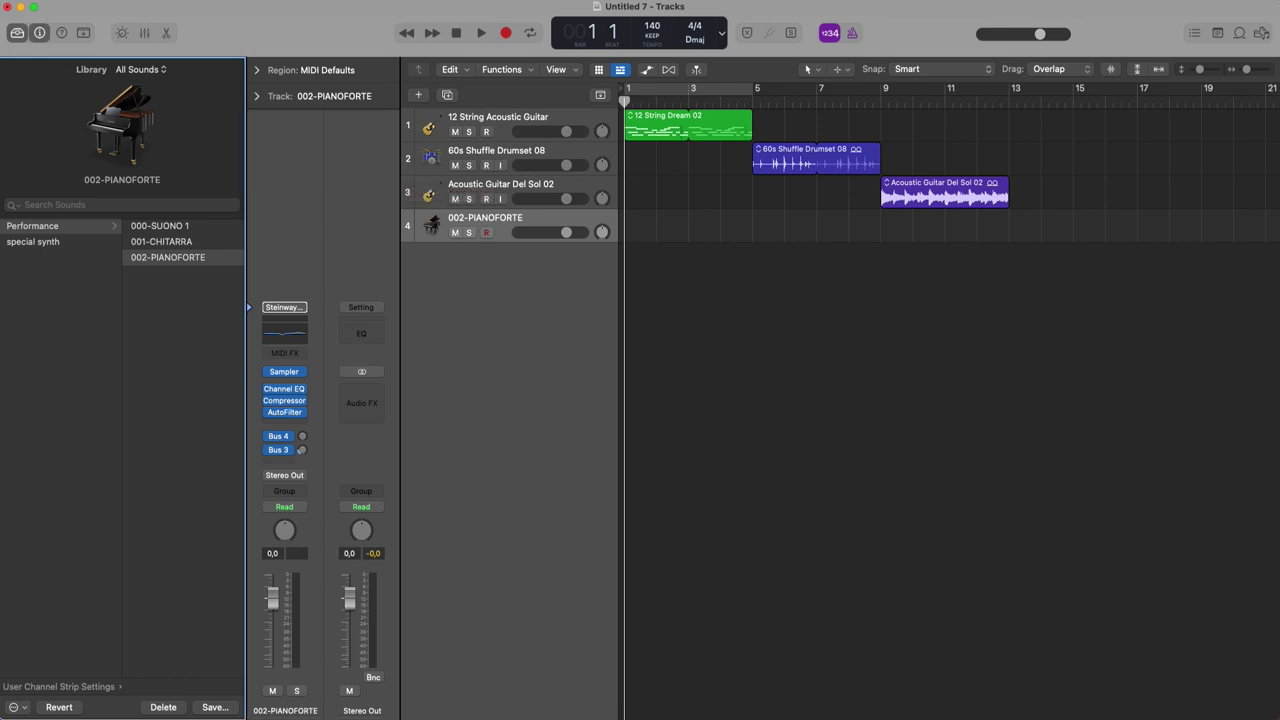
Step: Switch to Audio MIDI Setup from the Utilities folder and show its MIDI Studio window
left_click(1043, 718)
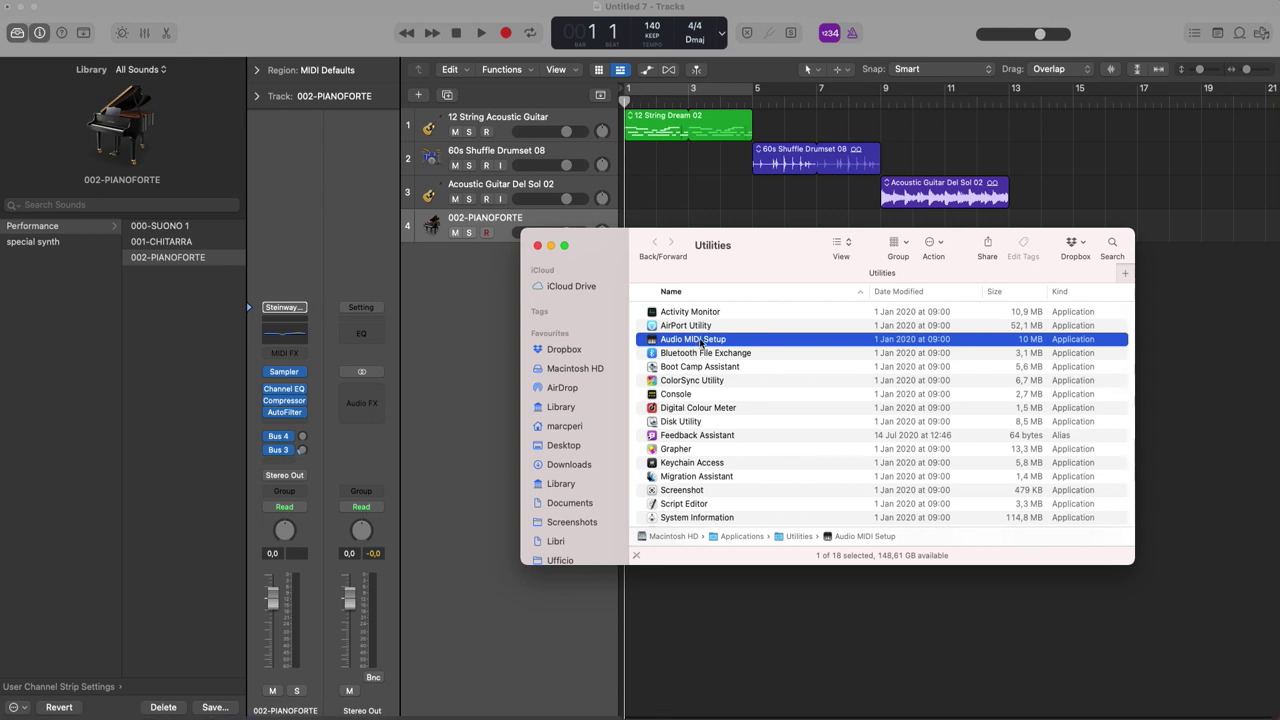
double_click(700, 340)
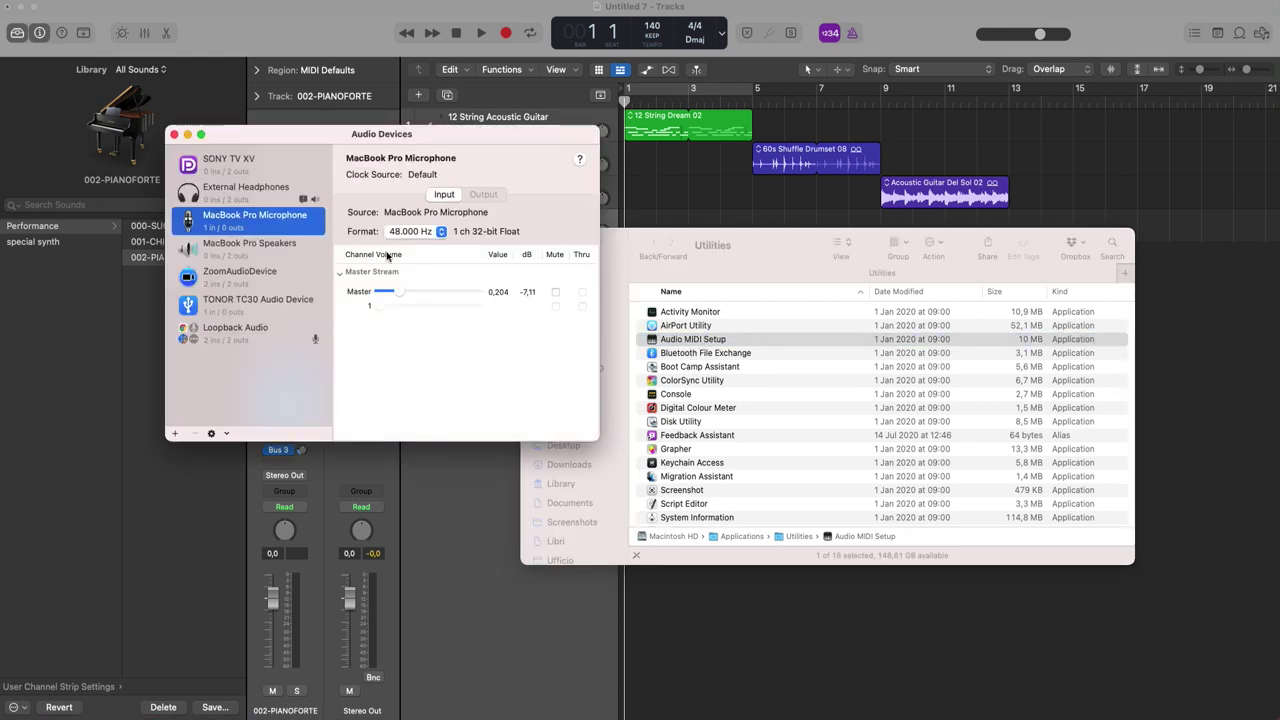
left_click_drag(414, 135, 533, 138)
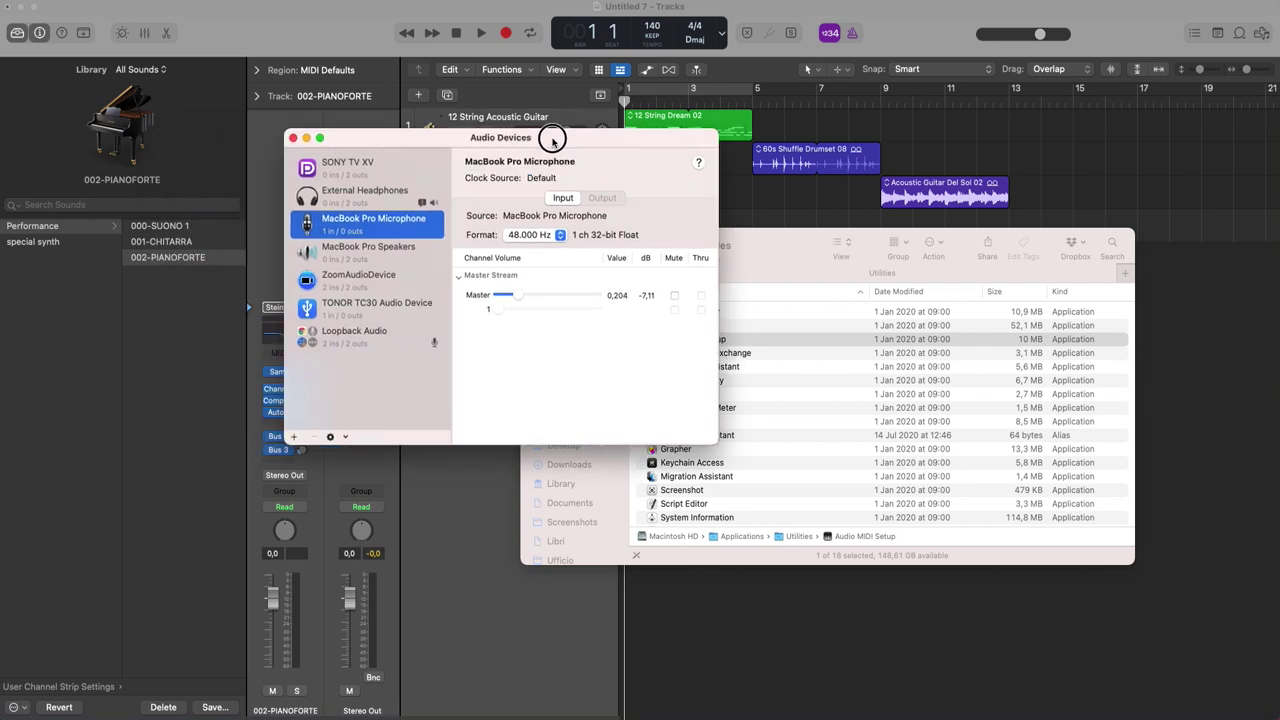
left_click(230, 2)
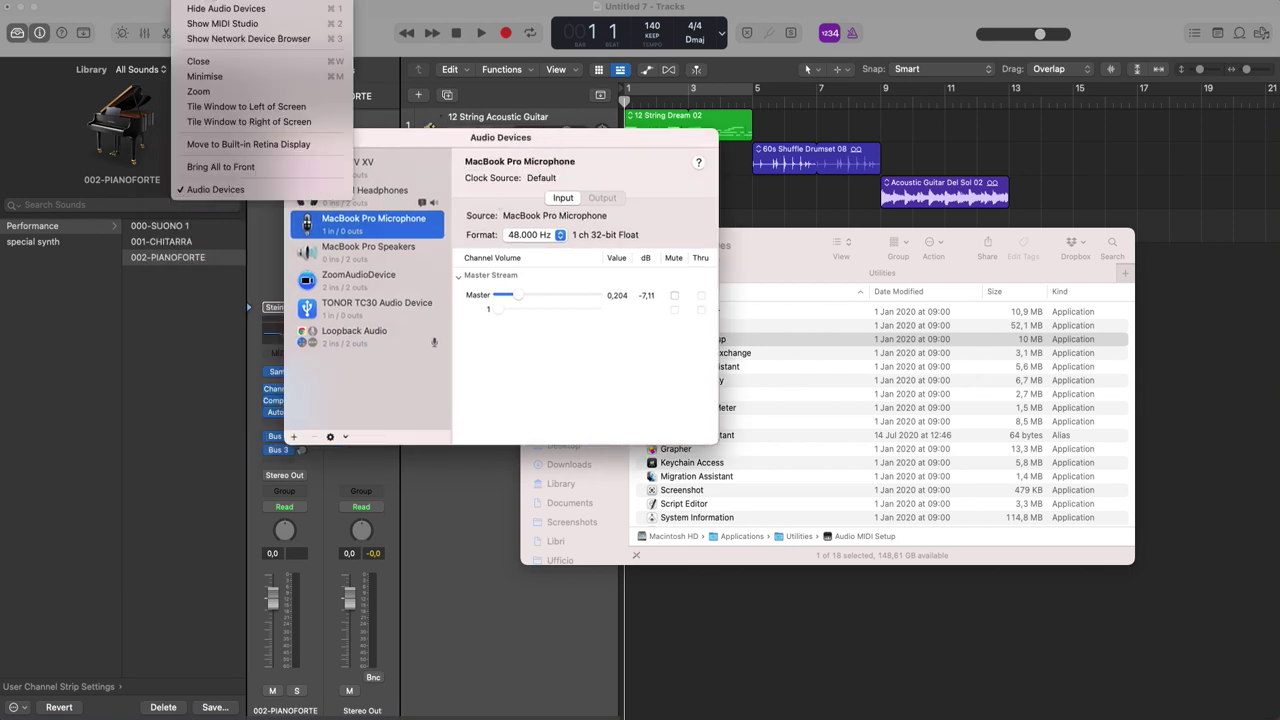
left_click(240, 24)
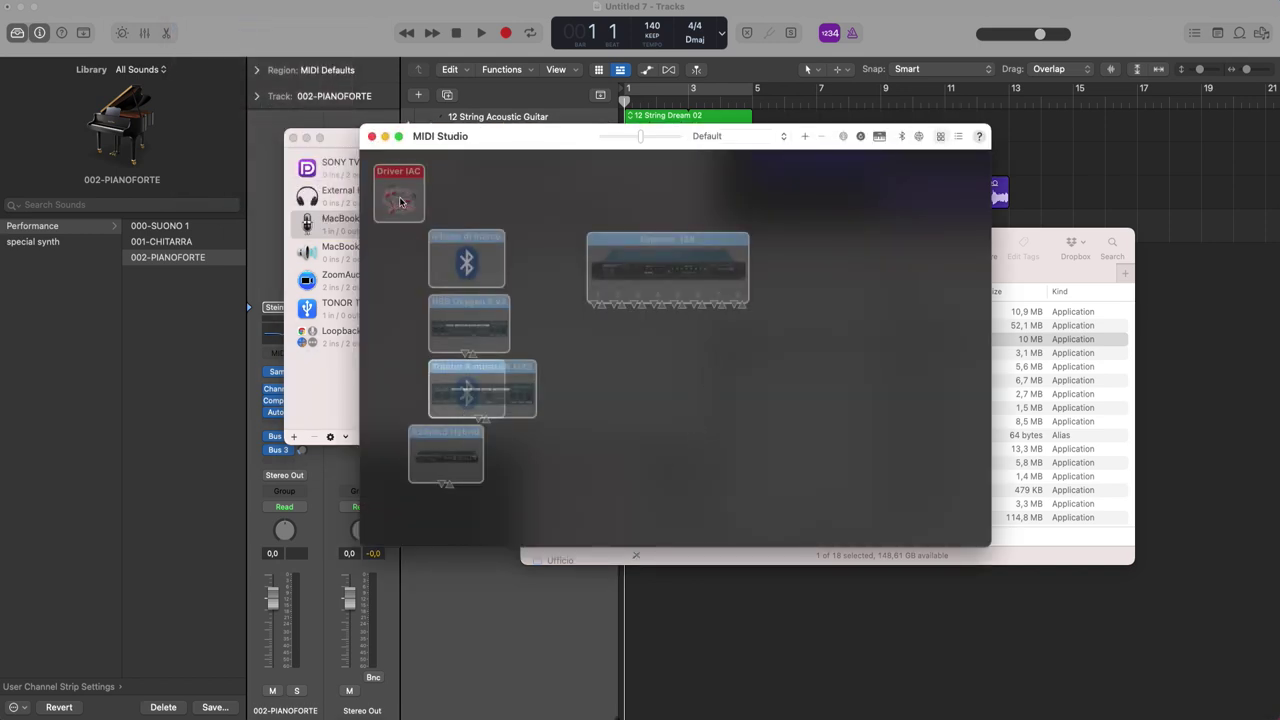
Step: Set the Driver IAC device online, and close its properties, the MIDI Studio, Audio Devices and Utilities windows
double_click(400, 202)
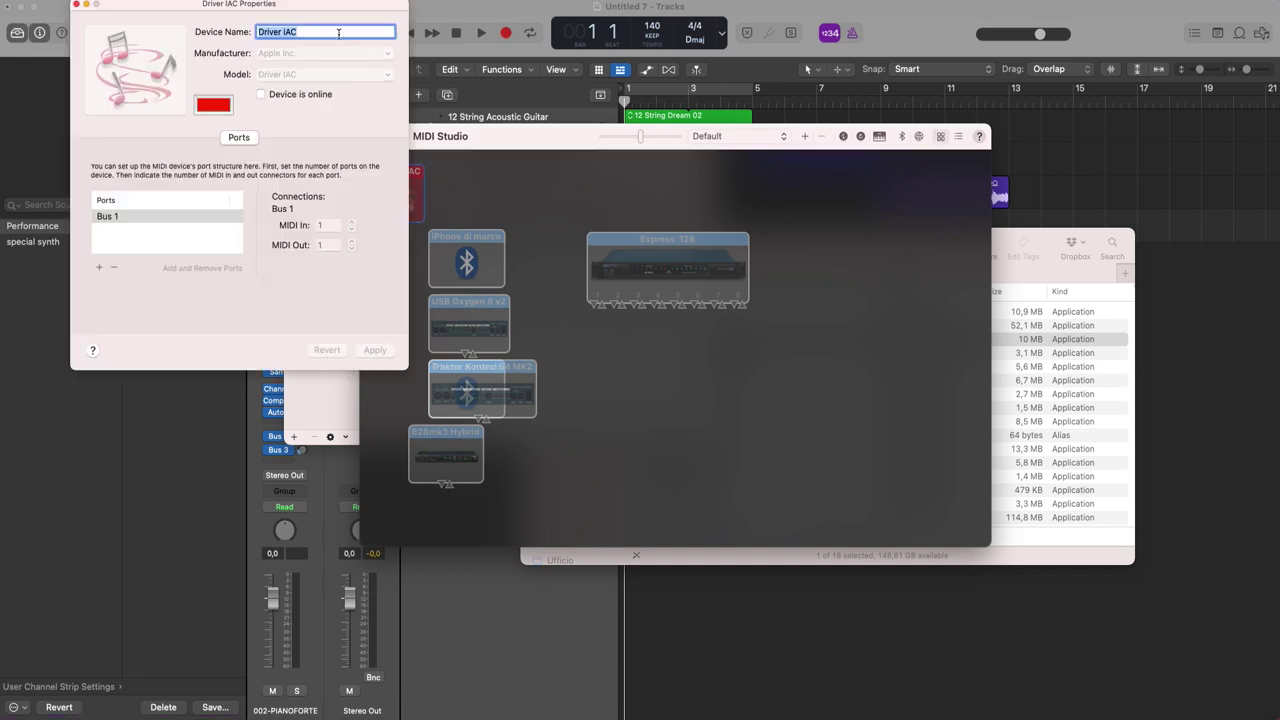
left_click(261, 96)
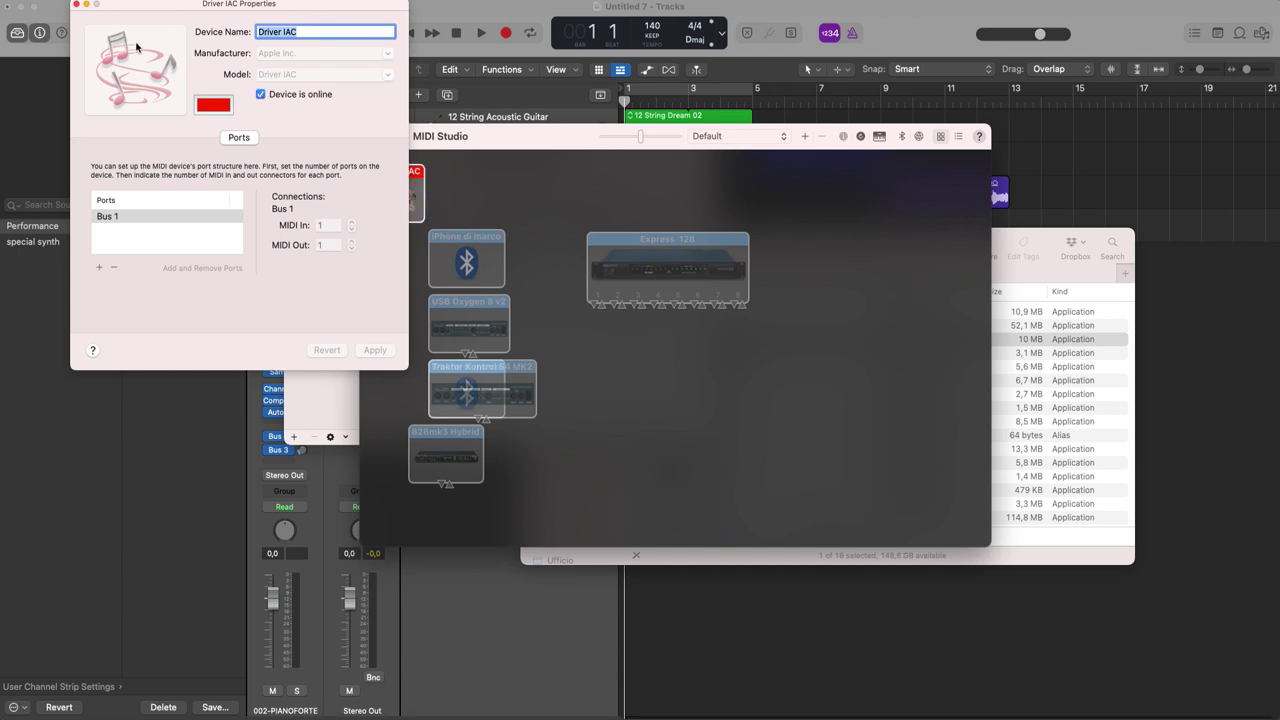
left_click(77, 5)
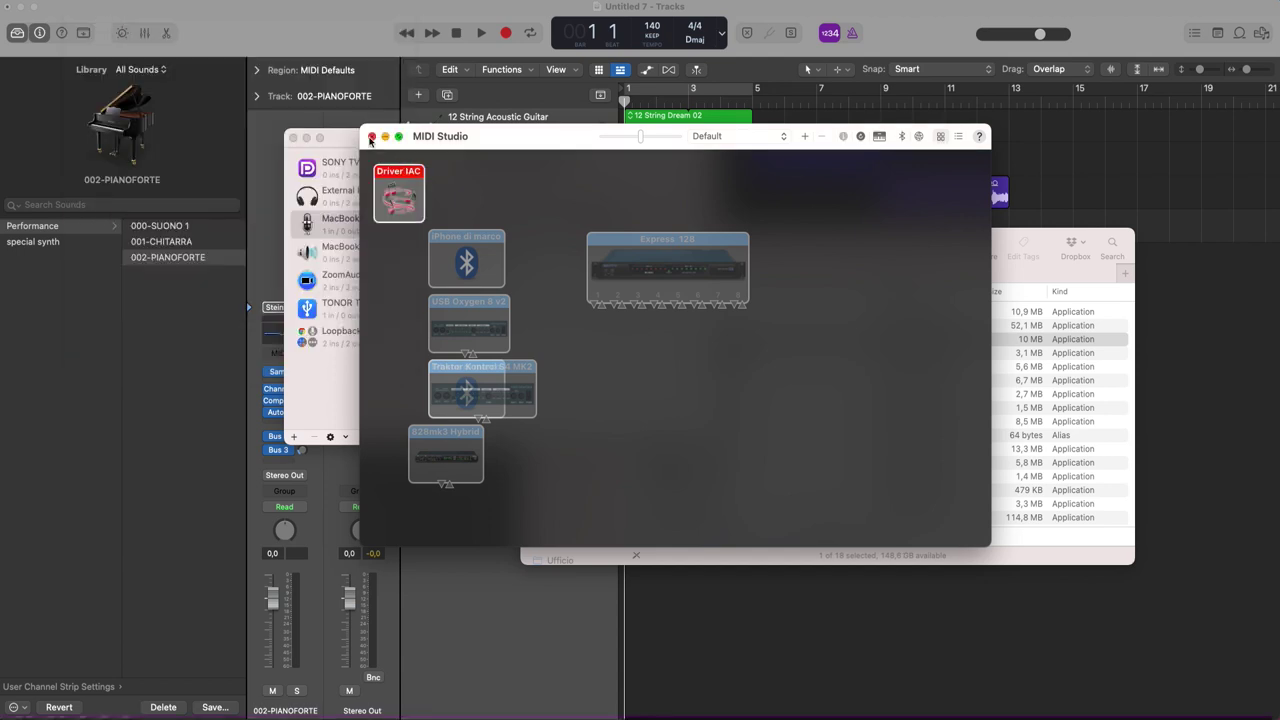
left_click(369, 136)
left_click(291, 138)
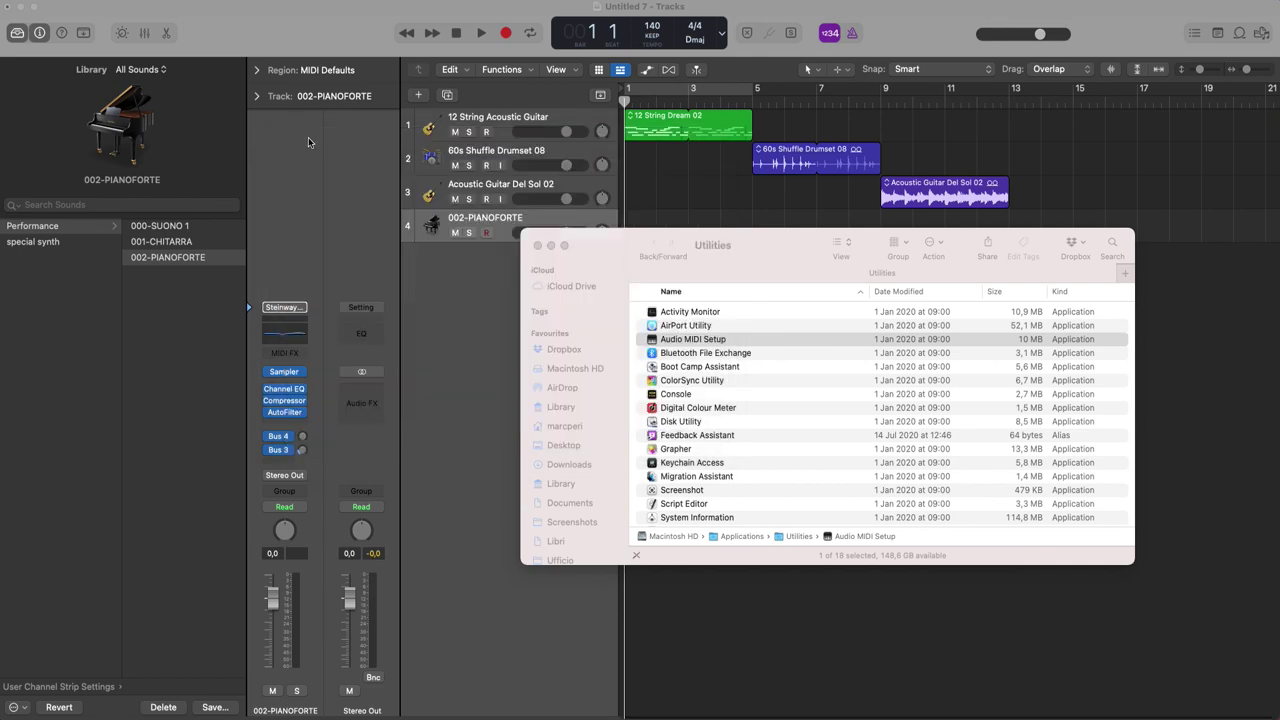
left_click(538, 246)
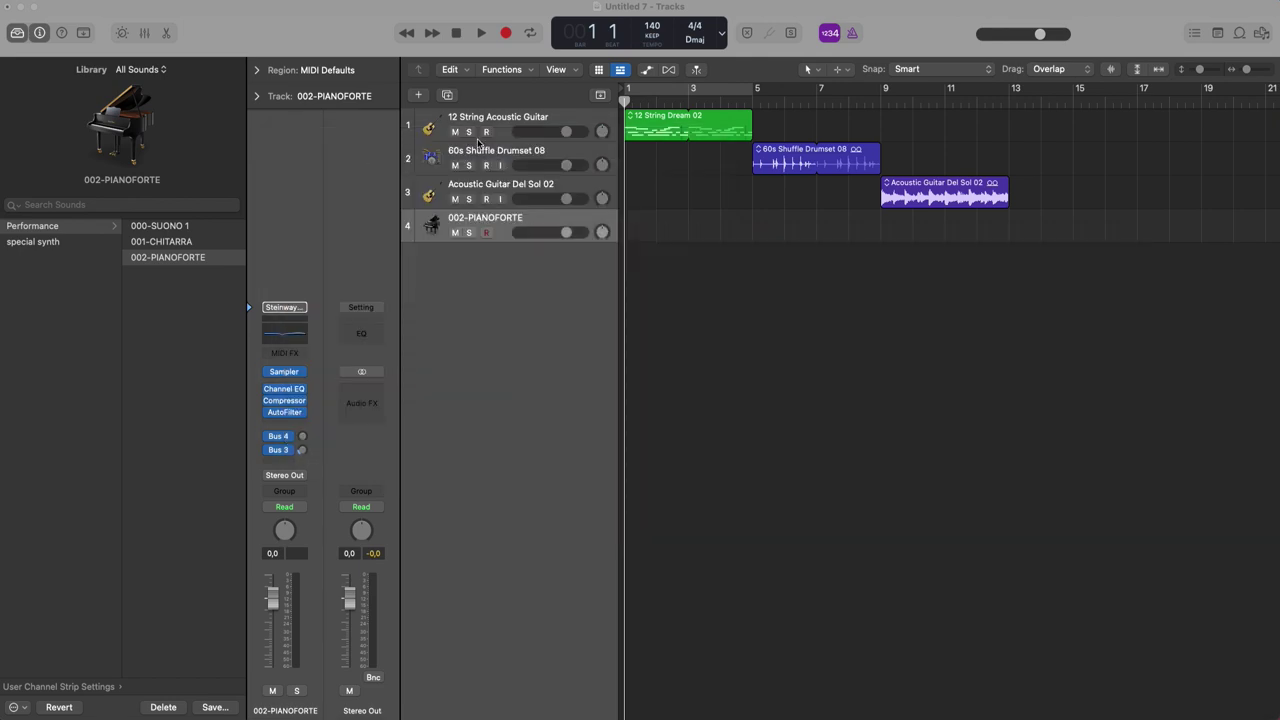
Step: Create one External MIDI track with Driver IAC Bus 1, channel 1, as its MIDI destination
left_click(420, 95)
left_click(490, 254)
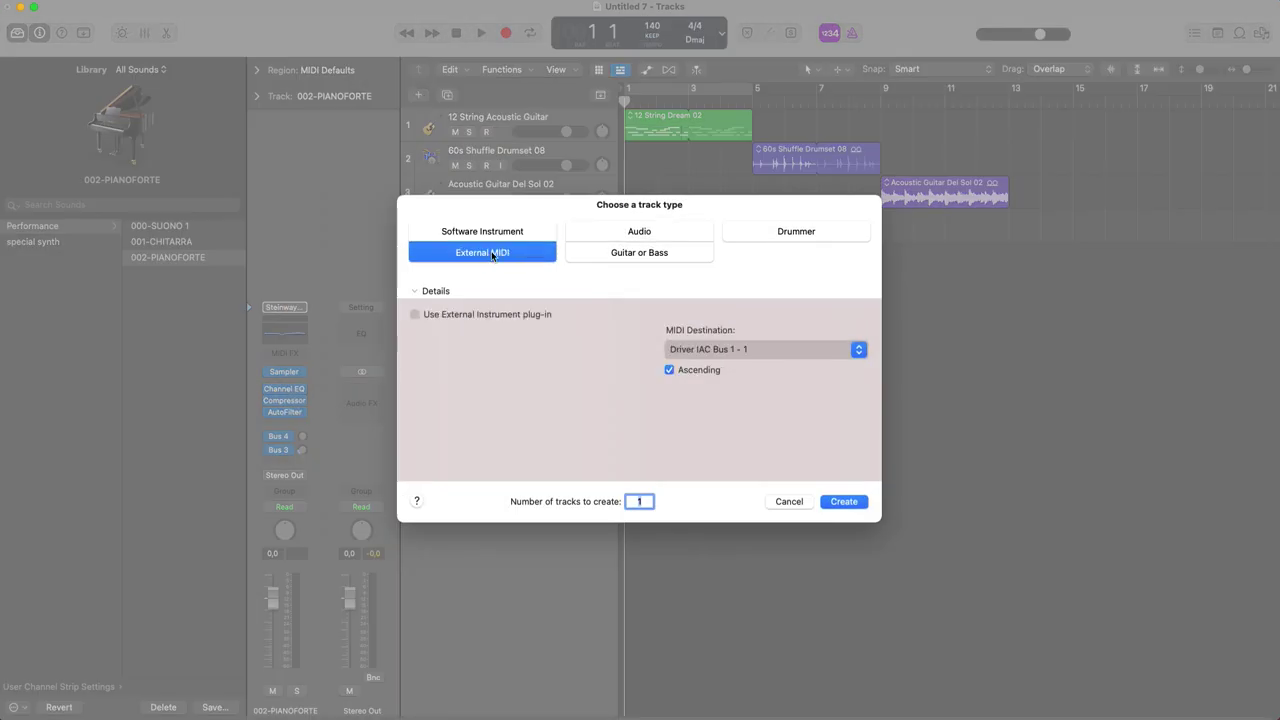
left_click(706, 348)
mouse_move(760, 351)
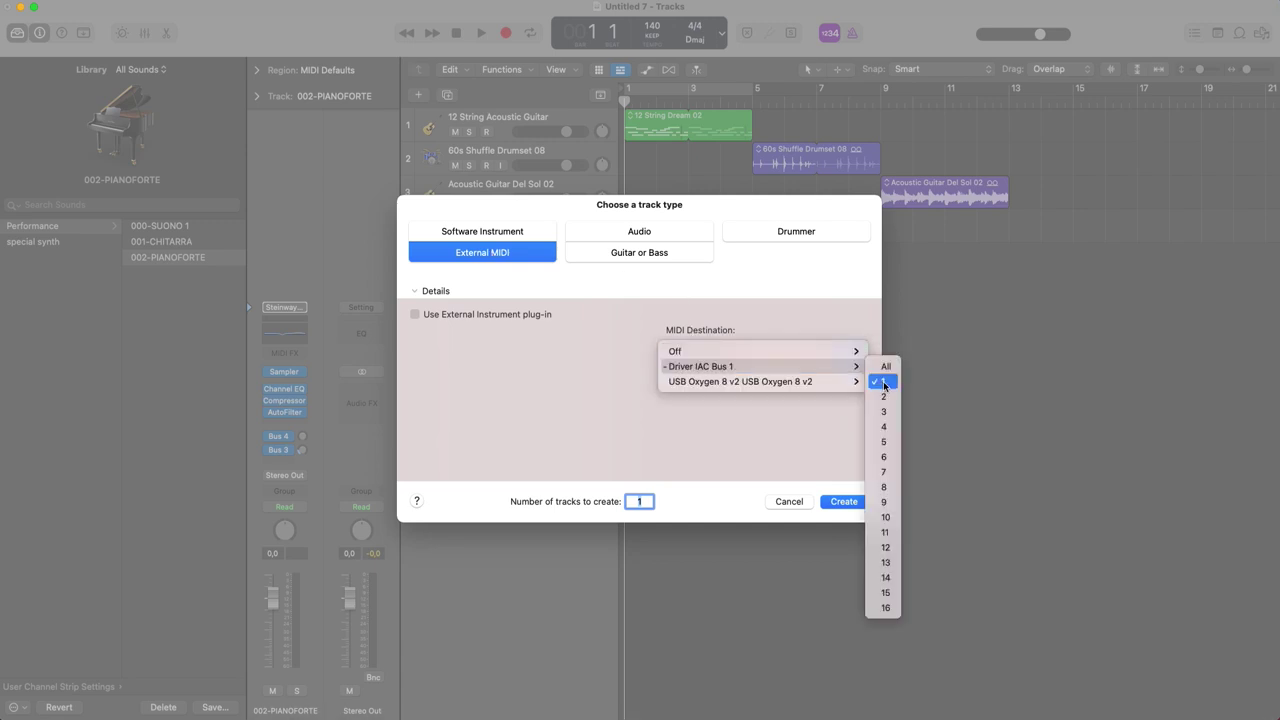
left_click(884, 383)
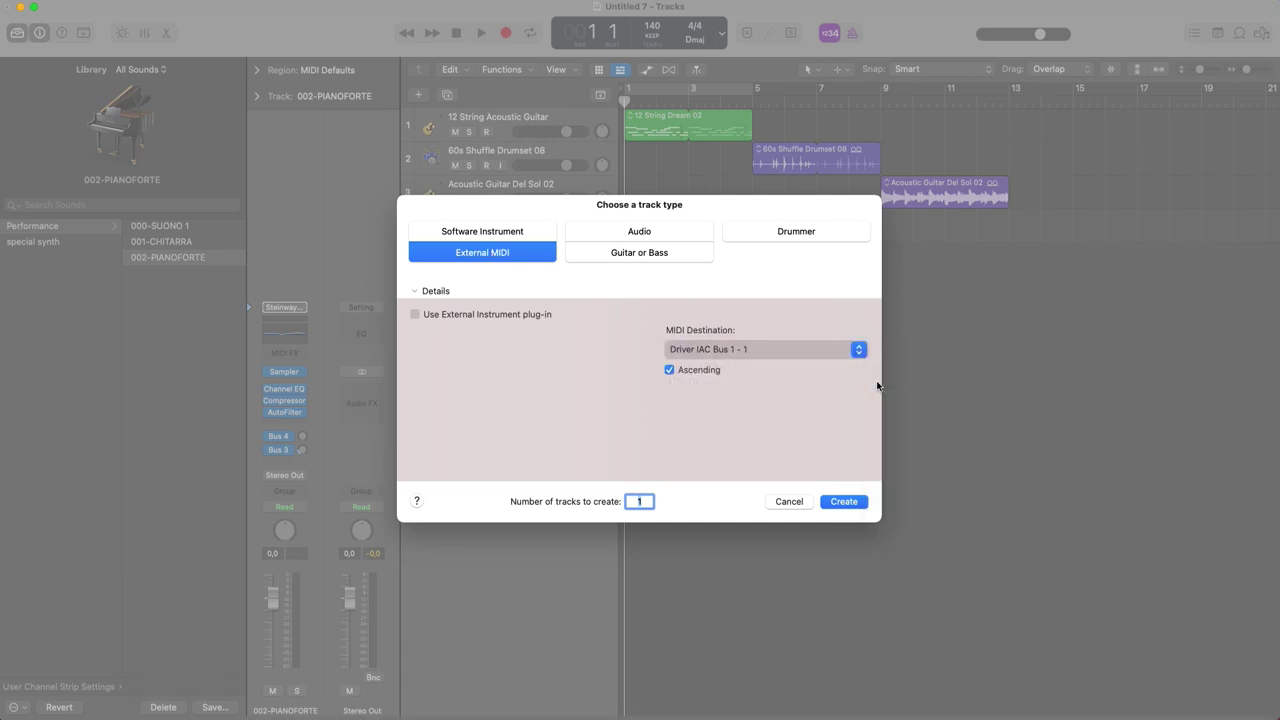
left_click(845, 502)
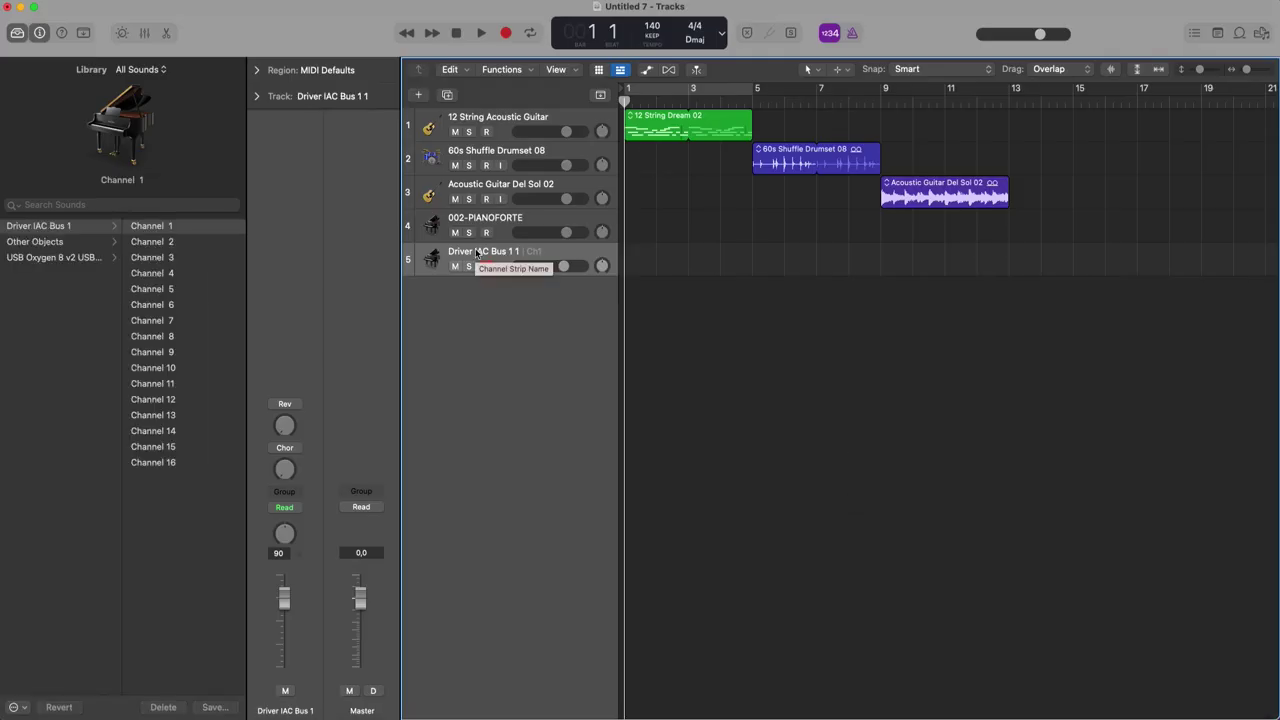
Step: Create a MIDI region at bar 1 of the Driver IAC track and extend it to bar 13
right_click(640, 262)
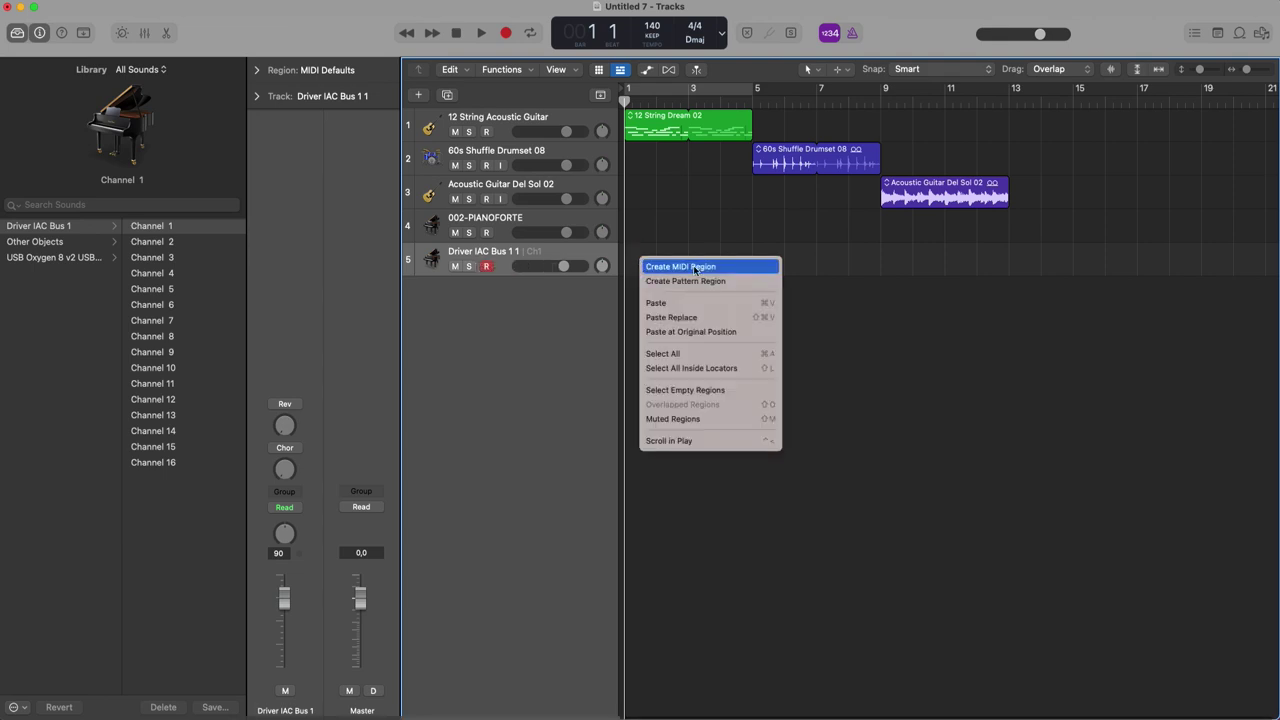
left_click(662, 267)
left_click_drag(652, 266, 1009, 269)
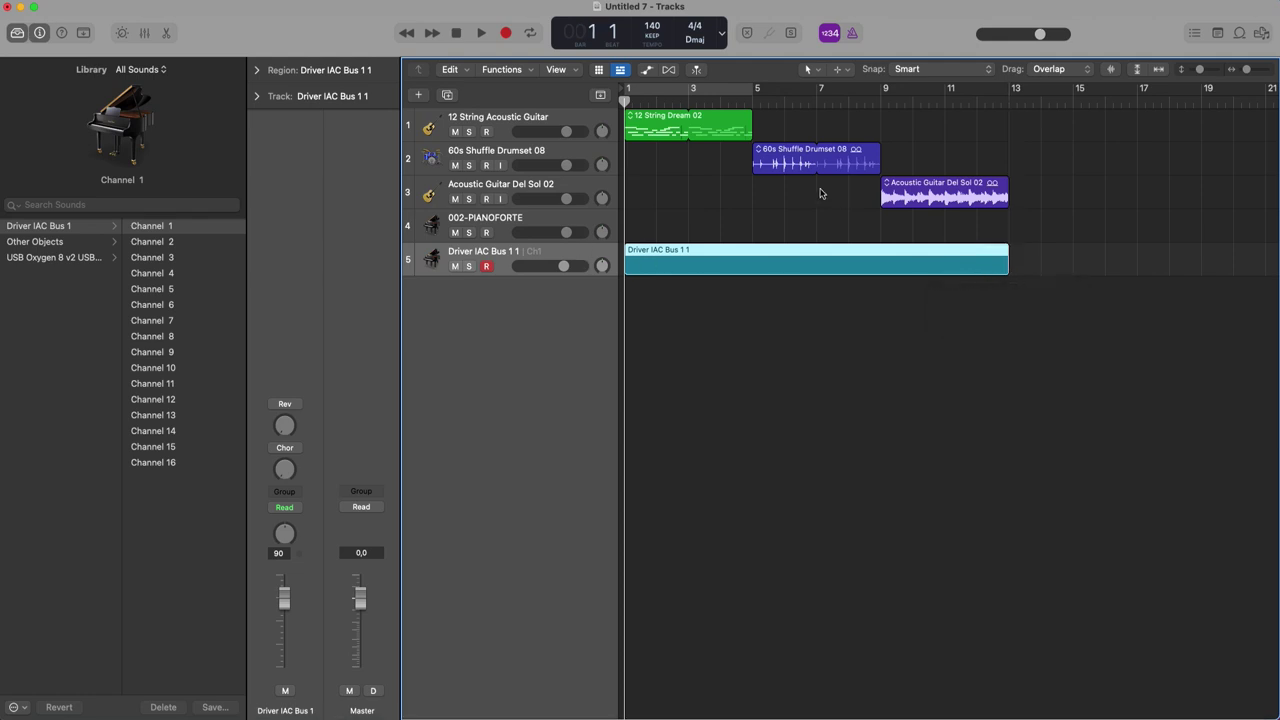
Step: Shift the three loop regions one bar later so the first starts at bar 2, and extend the Driver IAC region to bar 14
left_click_drag(1051, 120, 664, 218)
left_click_drag(638, 119, 666, 117)
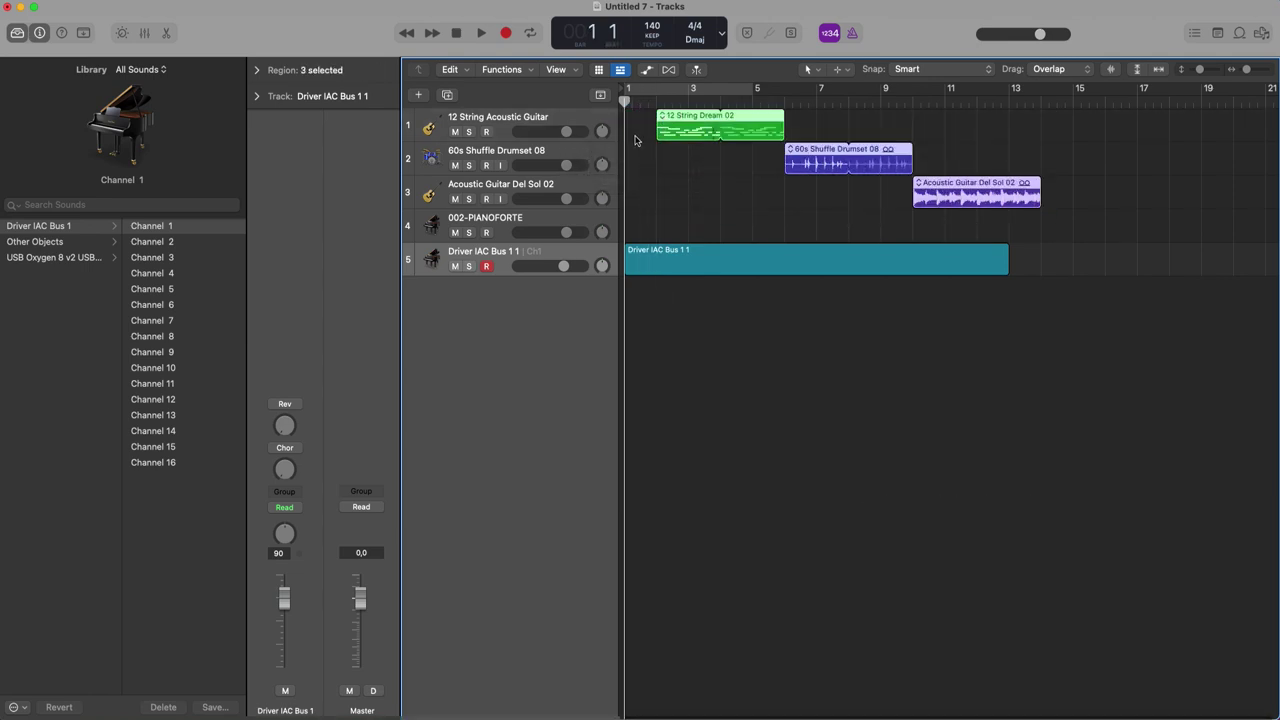
left_click_drag(1006, 270, 1037, 266)
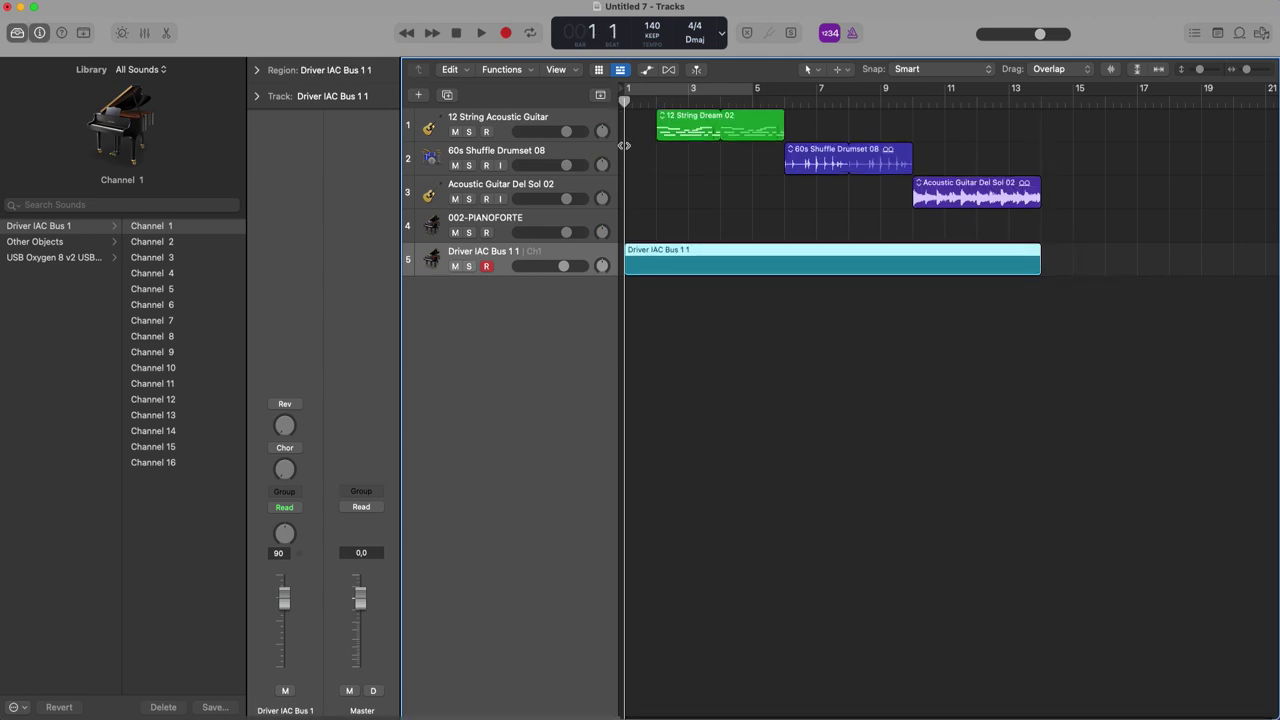
Step: Show the Driver IAC region's event list and add a channel 1 program change with value 0 at position 2 1 1 1
left_click_drag(636, 102, 639, 103)
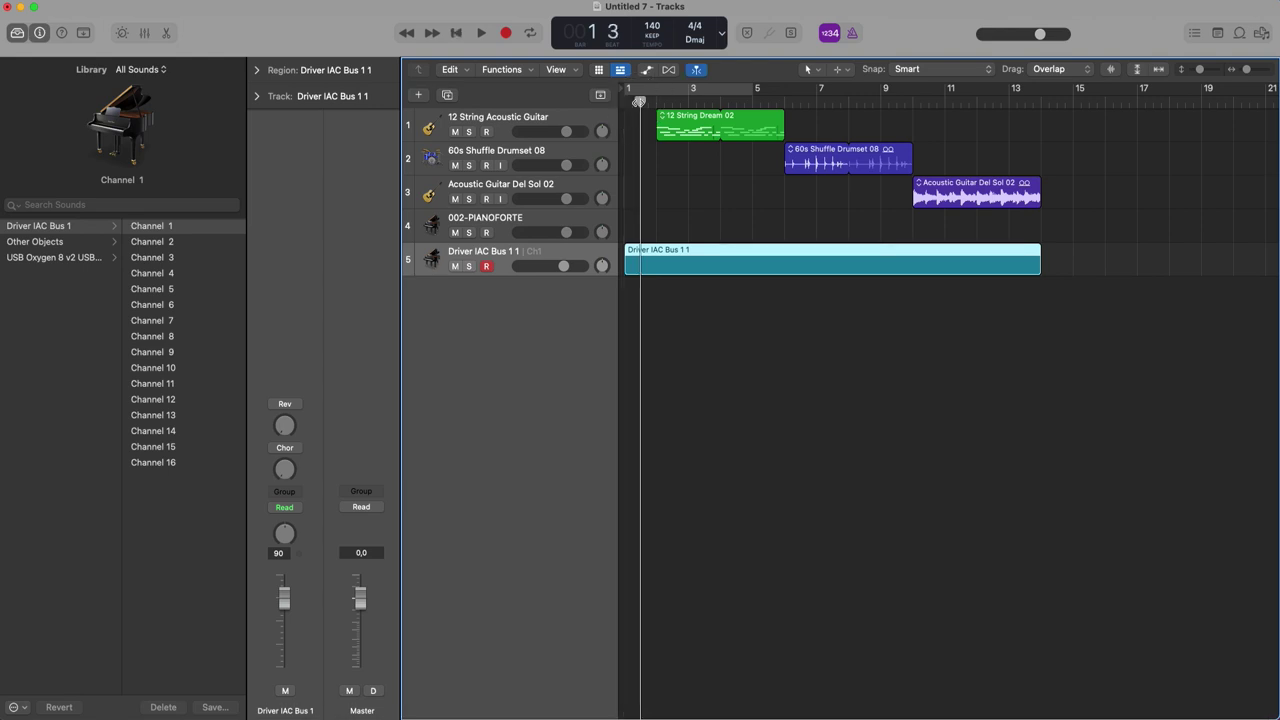
left_click(1194, 36)
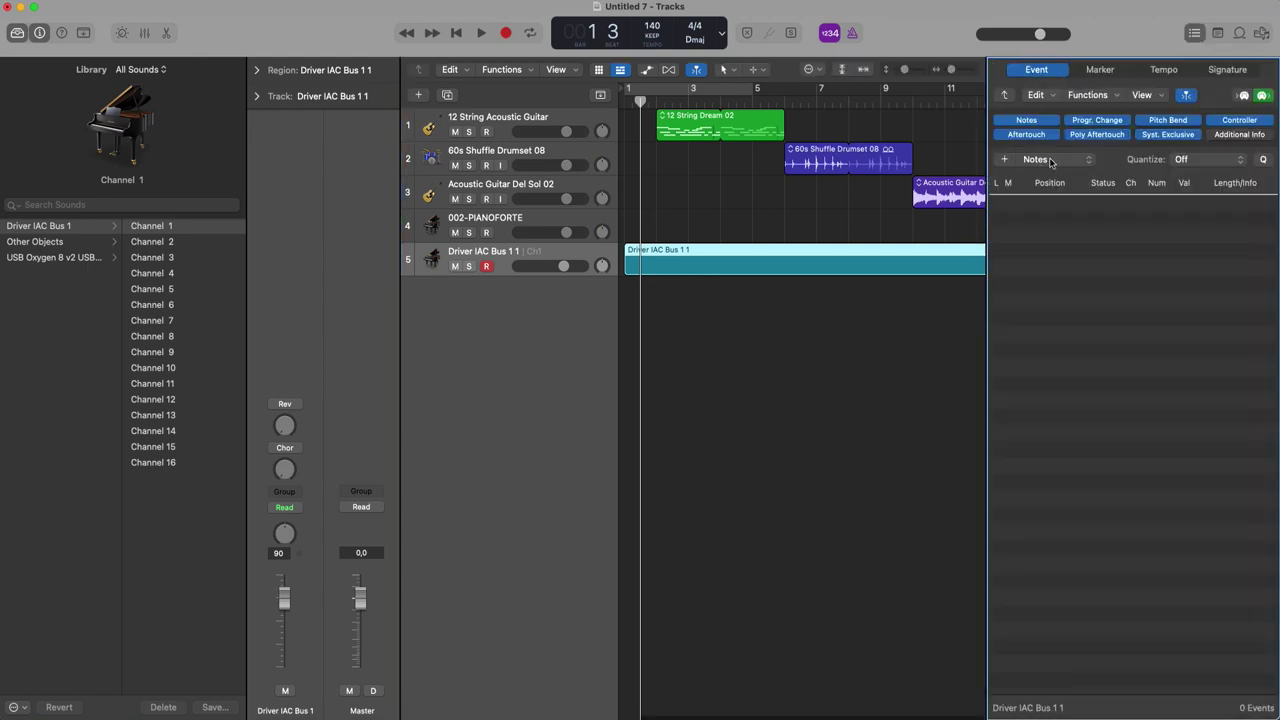
mouse_move(640, 102)
left_mouse_down()
mouse_move(625, 102)
mouse_move(668, 102)
mouse_move(655, 102)
left_mouse_up()
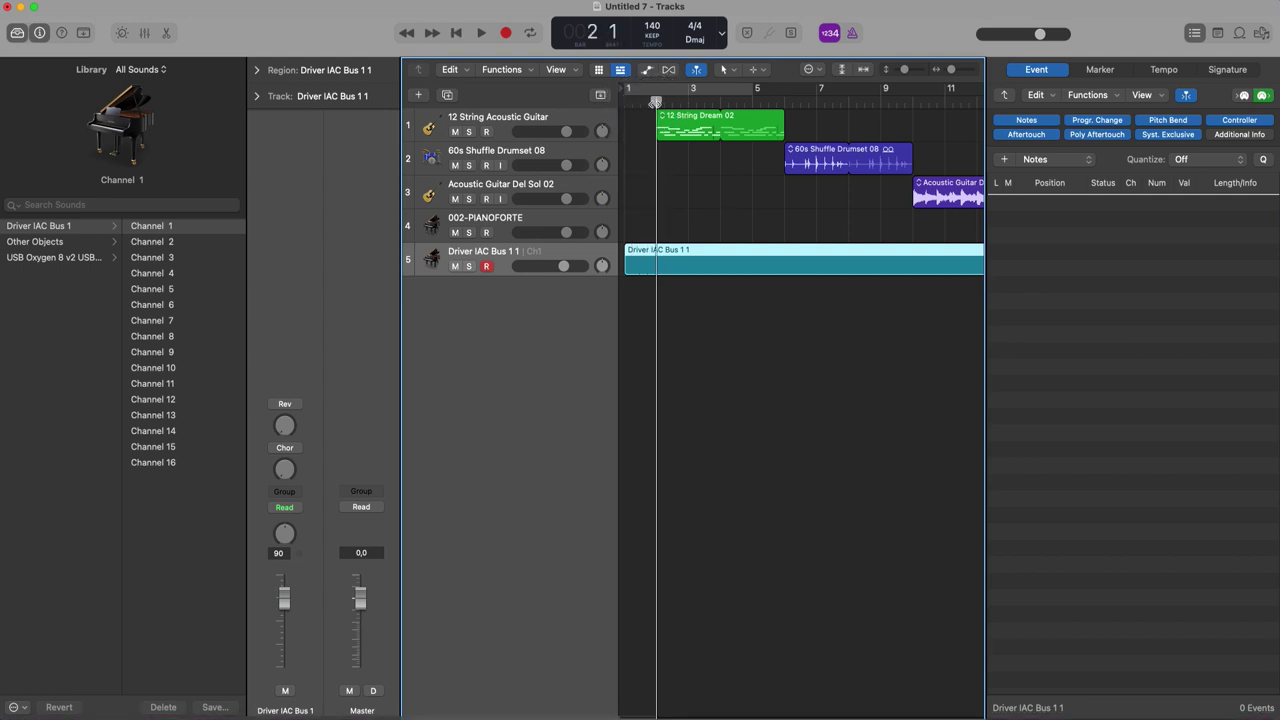
left_click(1066, 158)
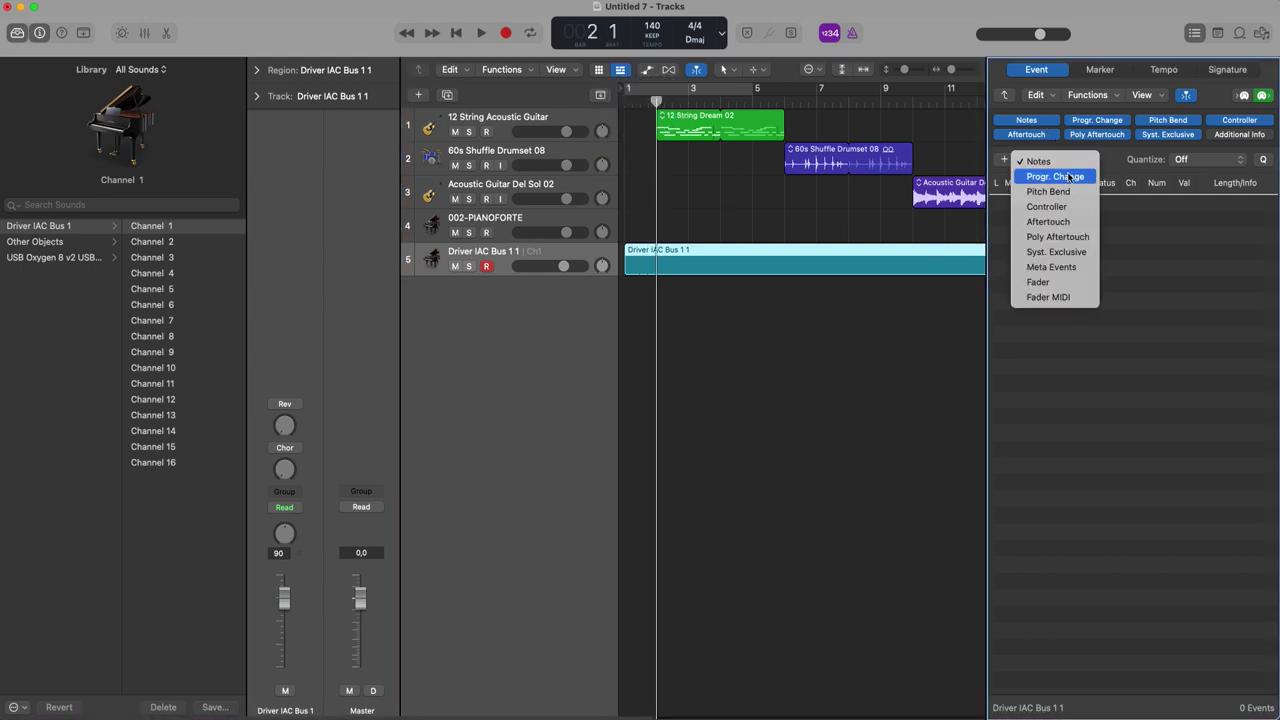
left_click(1069, 177)
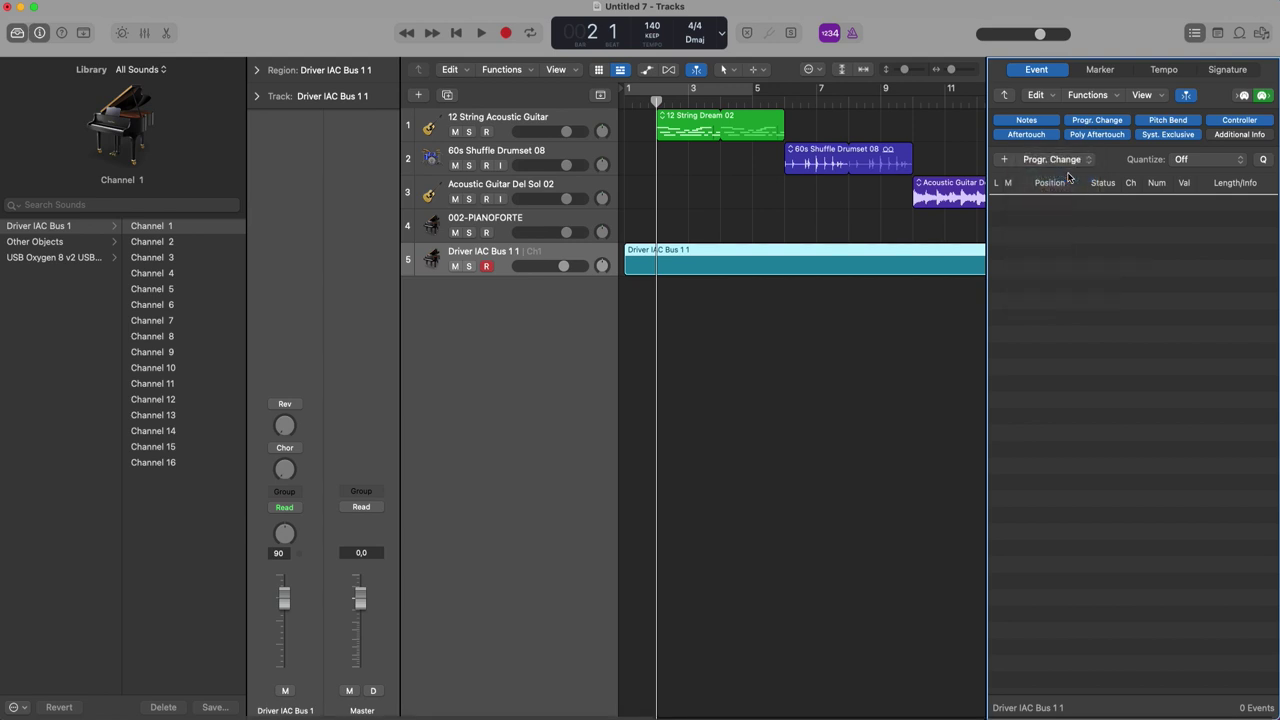
left_click(1006, 160)
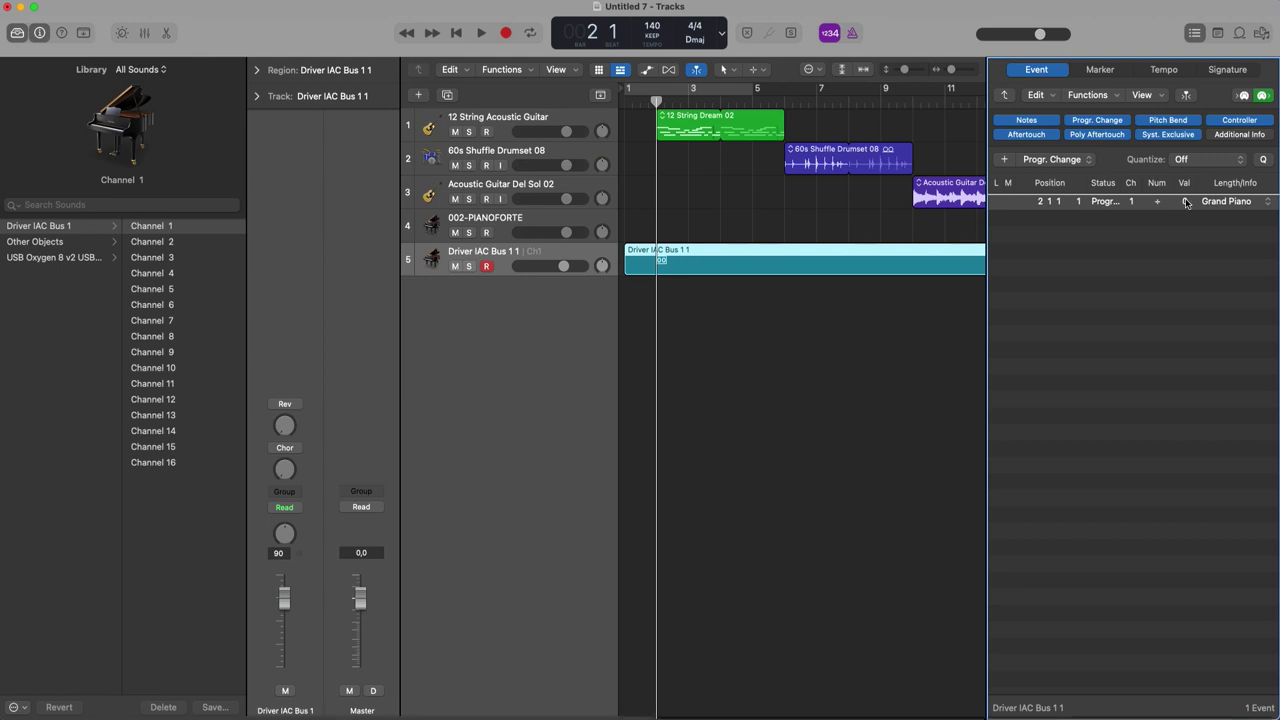
Step: Add a program change with value 1 at position 5 4 1 1 and another with value 2 at 10 1 1 1
left_click(778, 102)
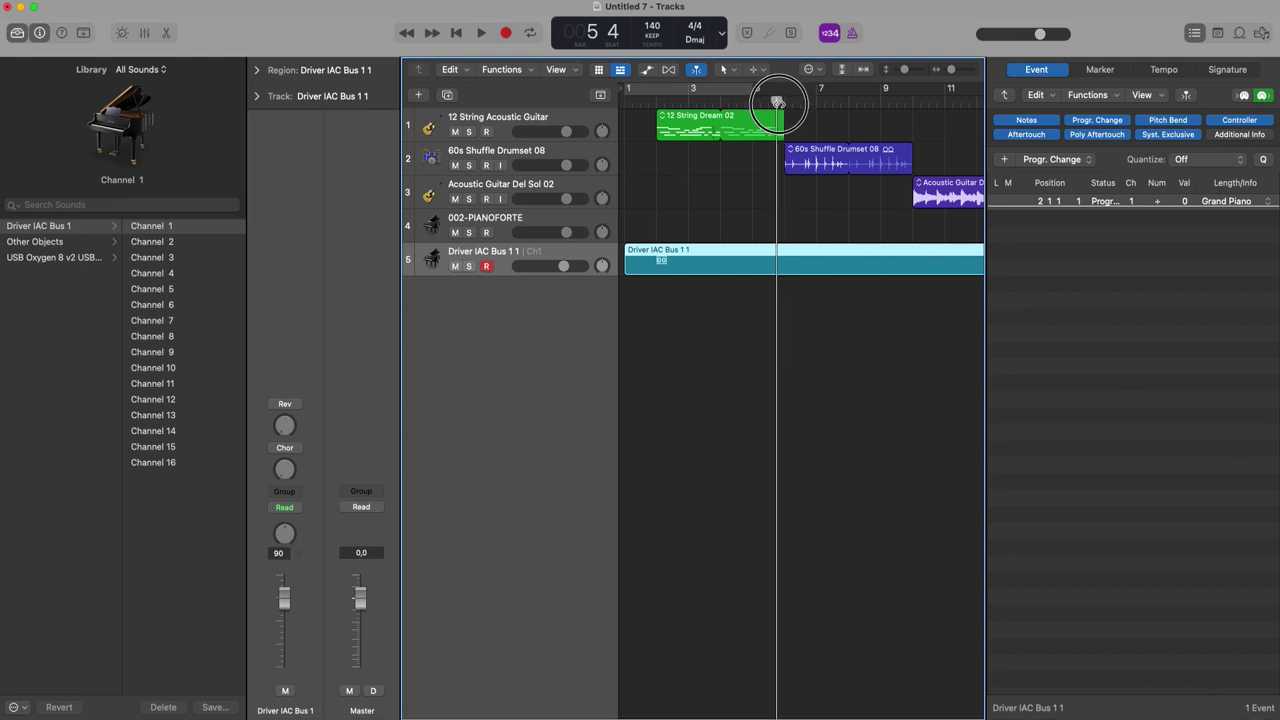
left_click(1005, 160)
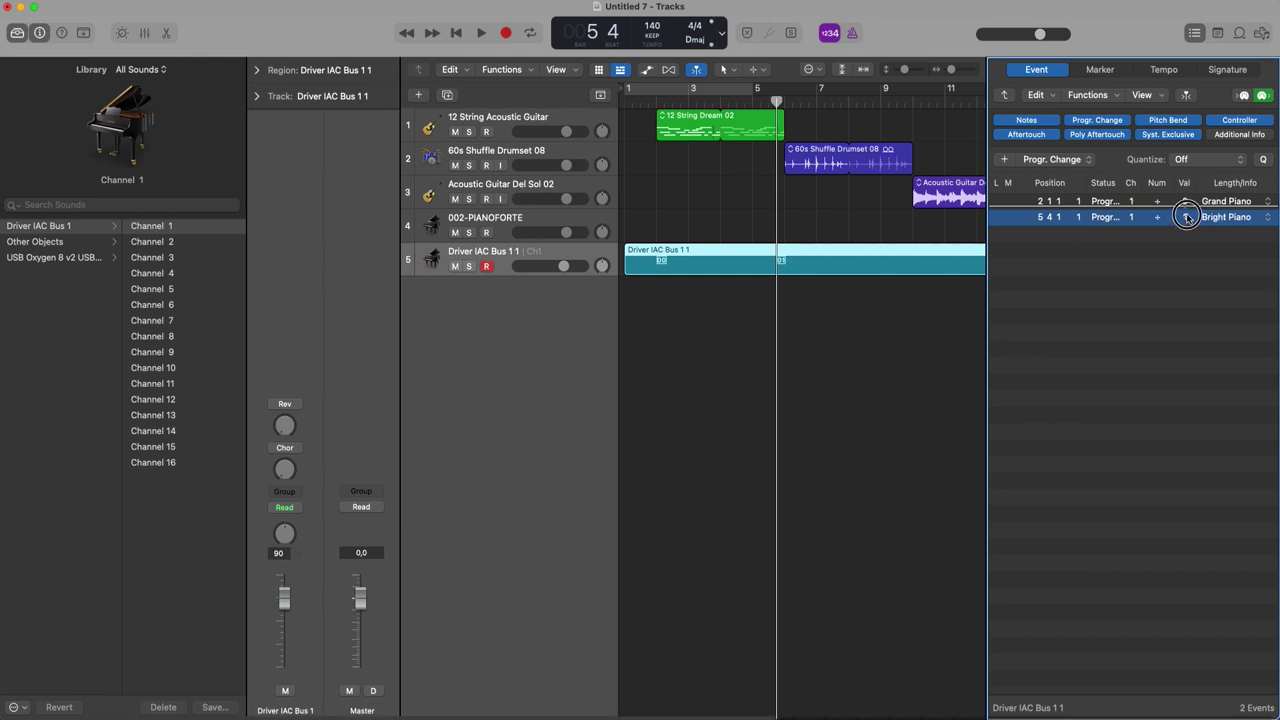
left_click(911, 101)
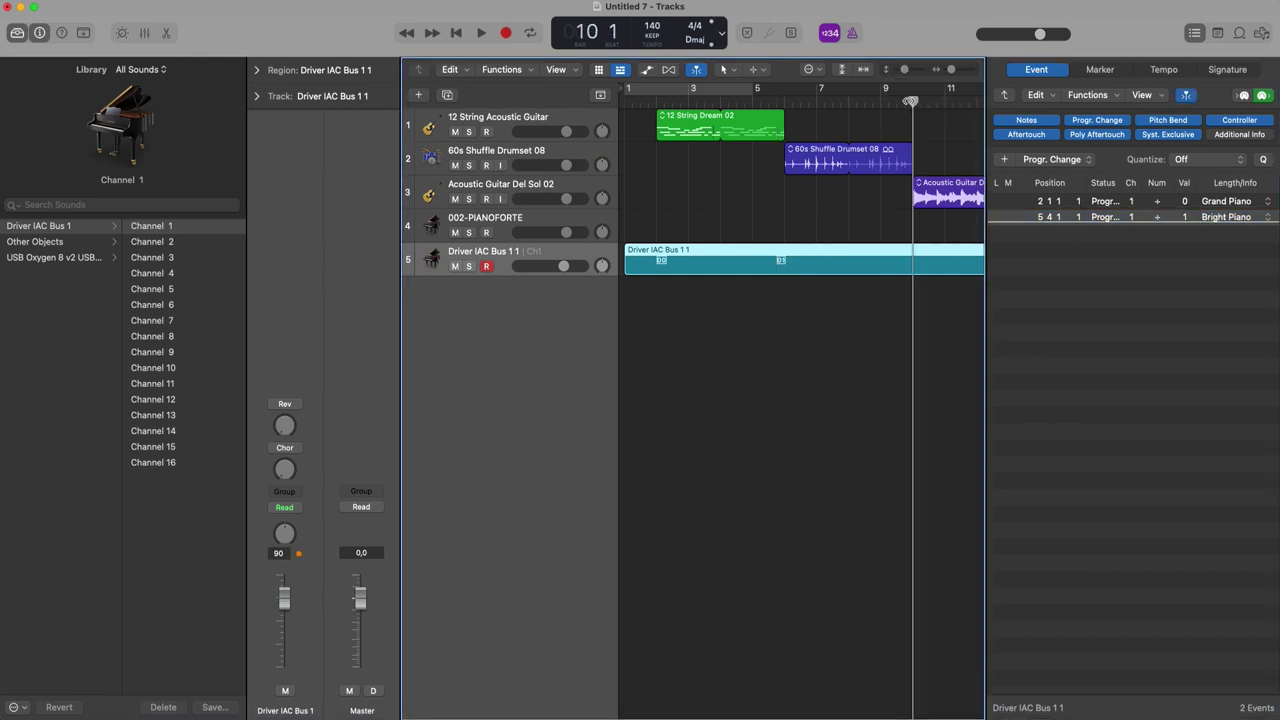
left_click(1006, 159)
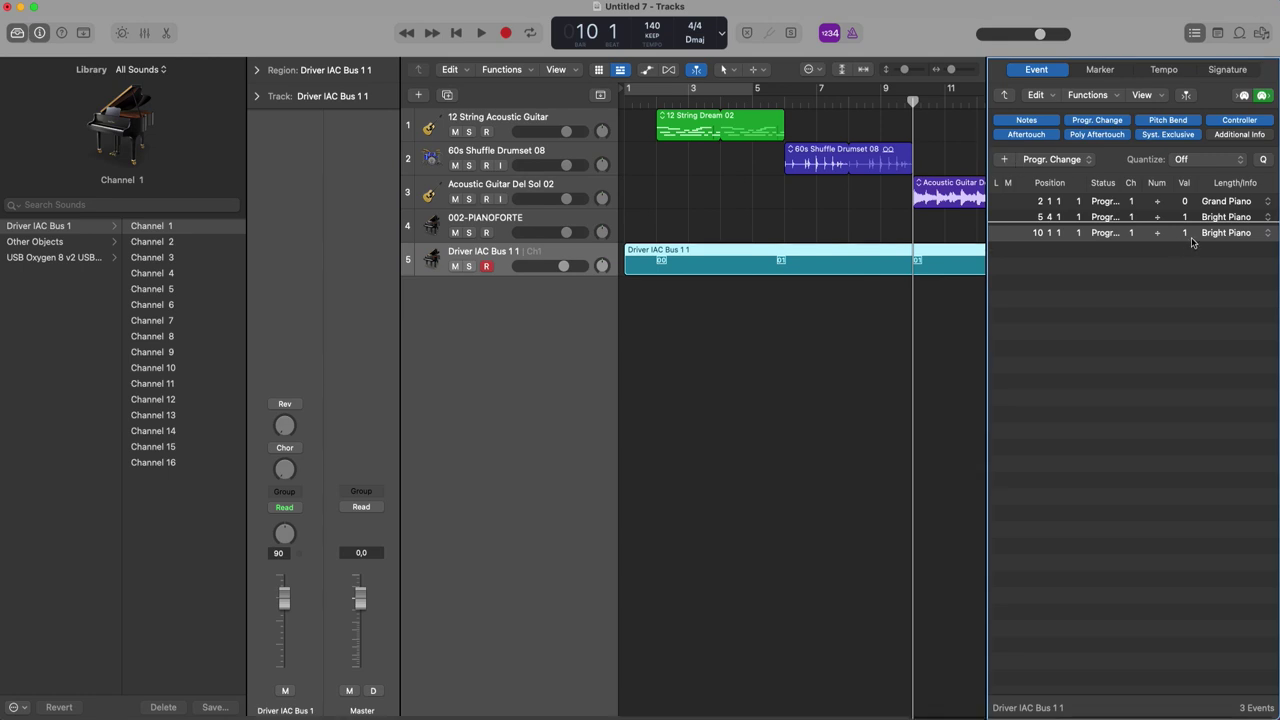
left_click_drag(1186, 235, 1186, 232)
Step: Create one Software Instrument track with the Default Patch, with the track parameters expanded and the event list hidden
left_click(258, 96)
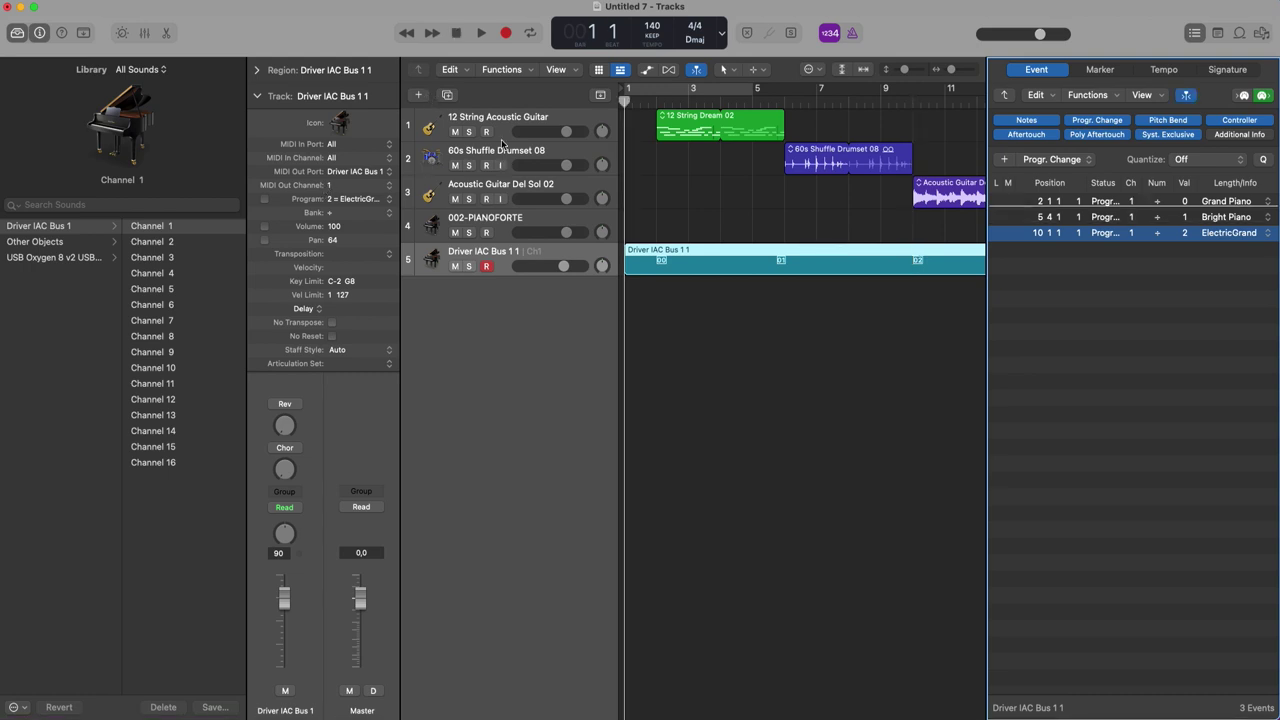
left_click(416, 97)
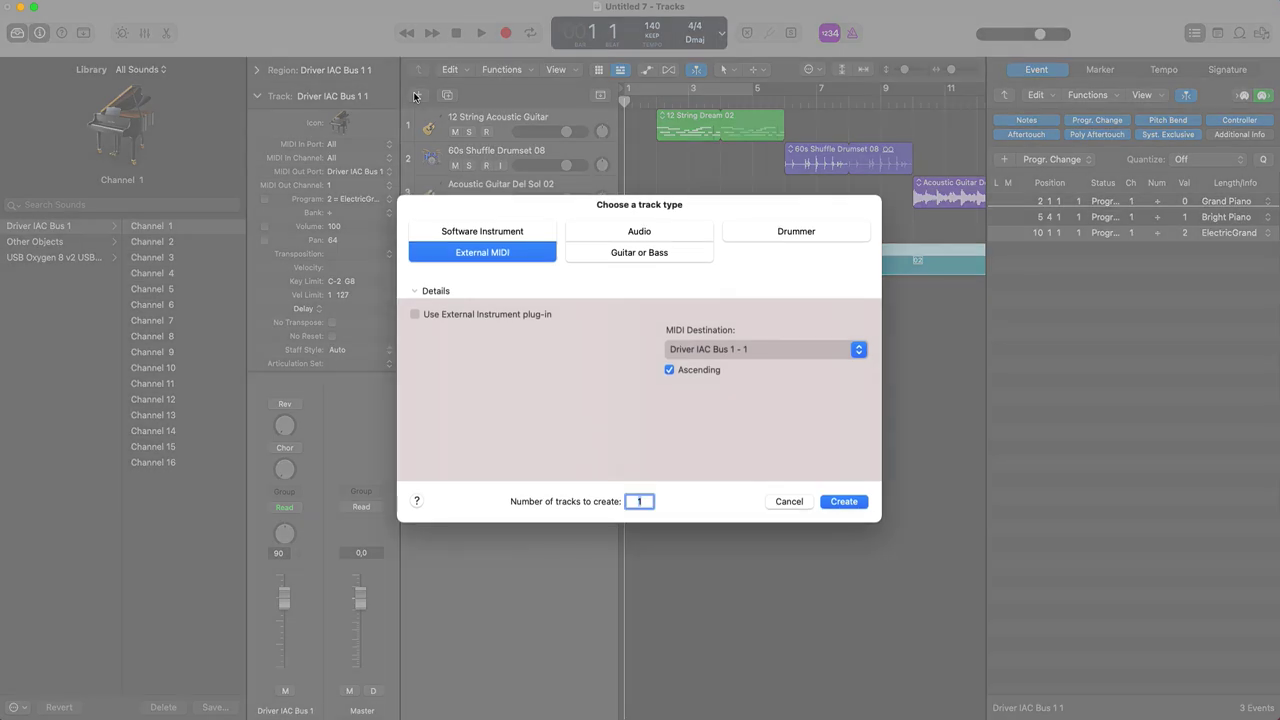
left_click(521, 232)
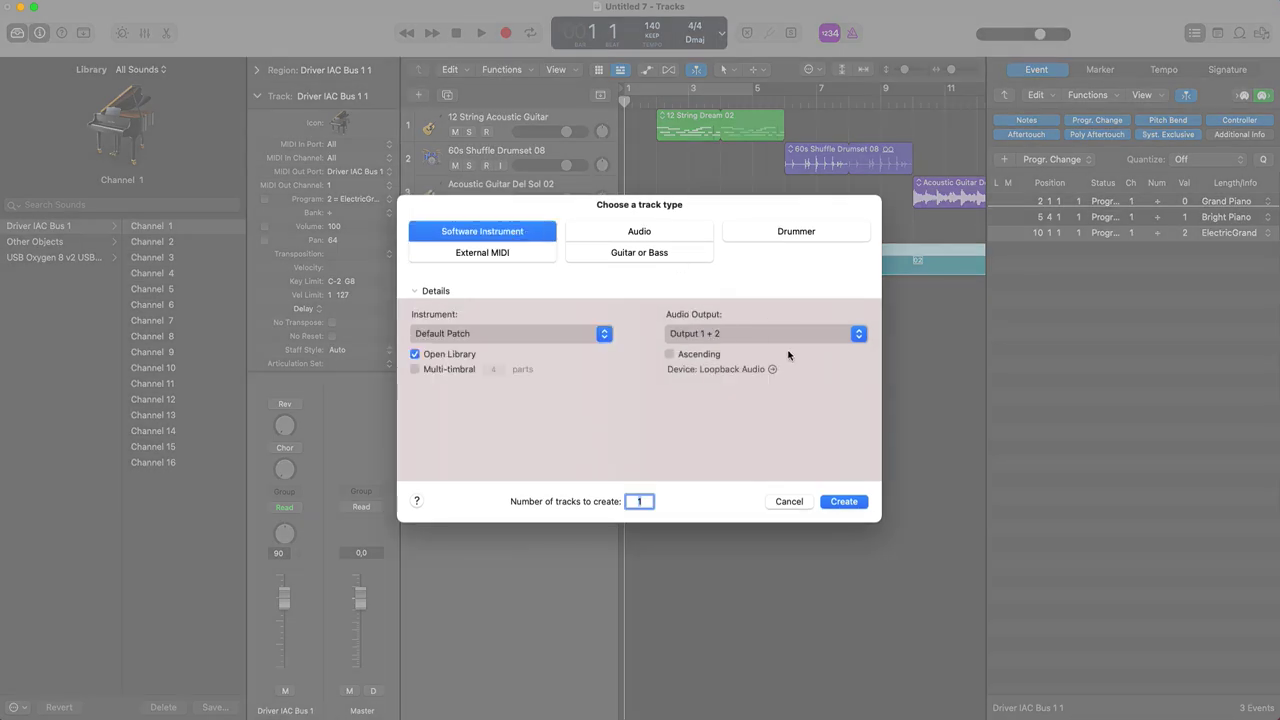
left_click(847, 504)
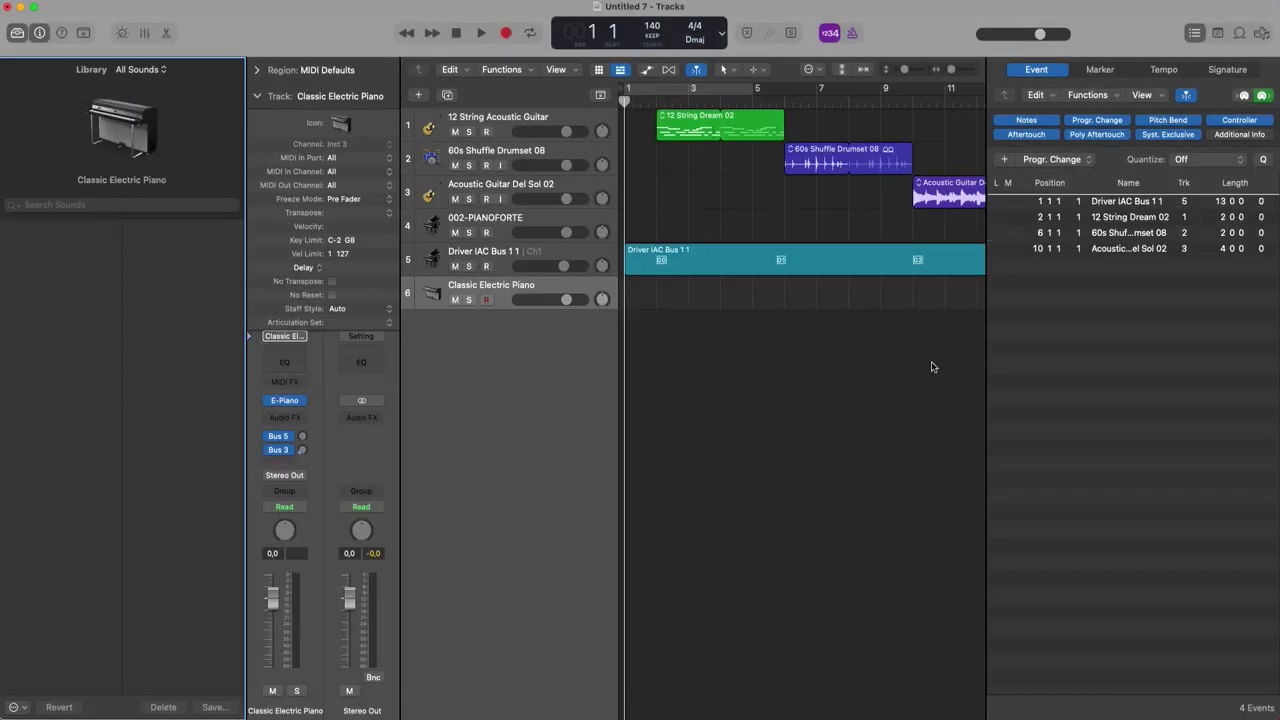
left_click(1184, 31)
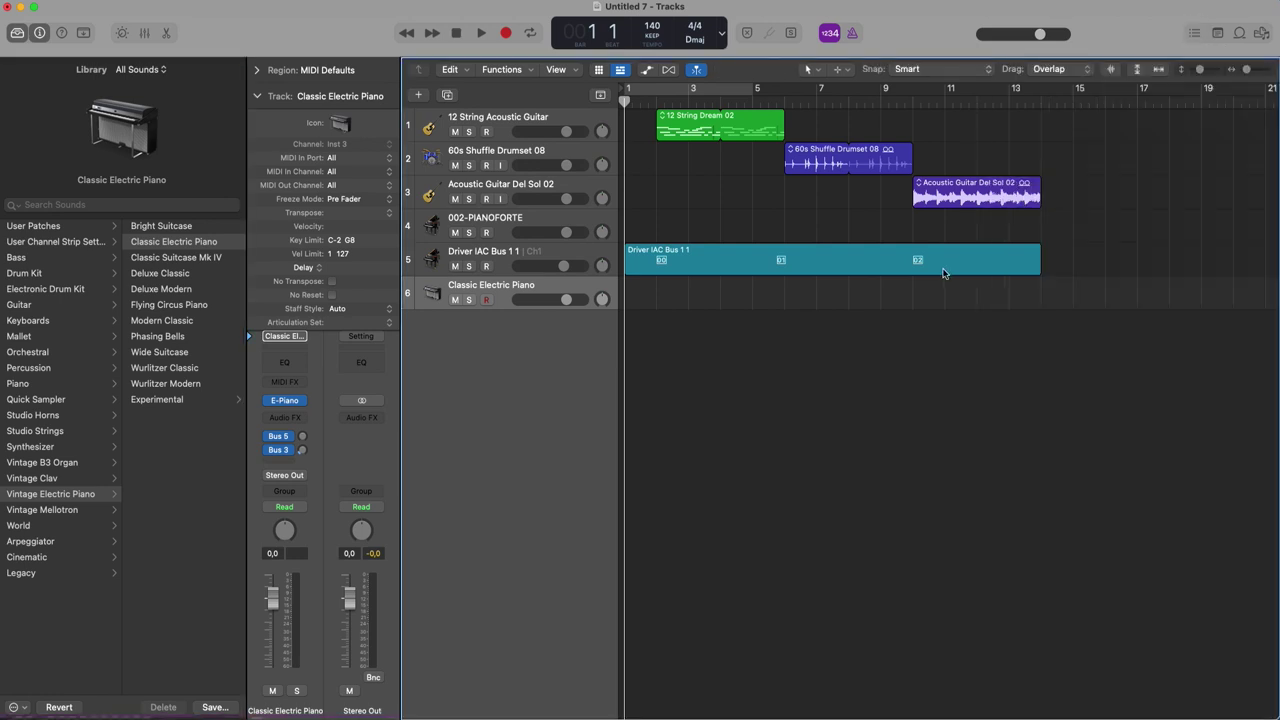
Step: Play the project from bar 1 while playing notes with Musical Typing on the new track to test the automatic sound switching
key("super+k")
key("a")
key("a")
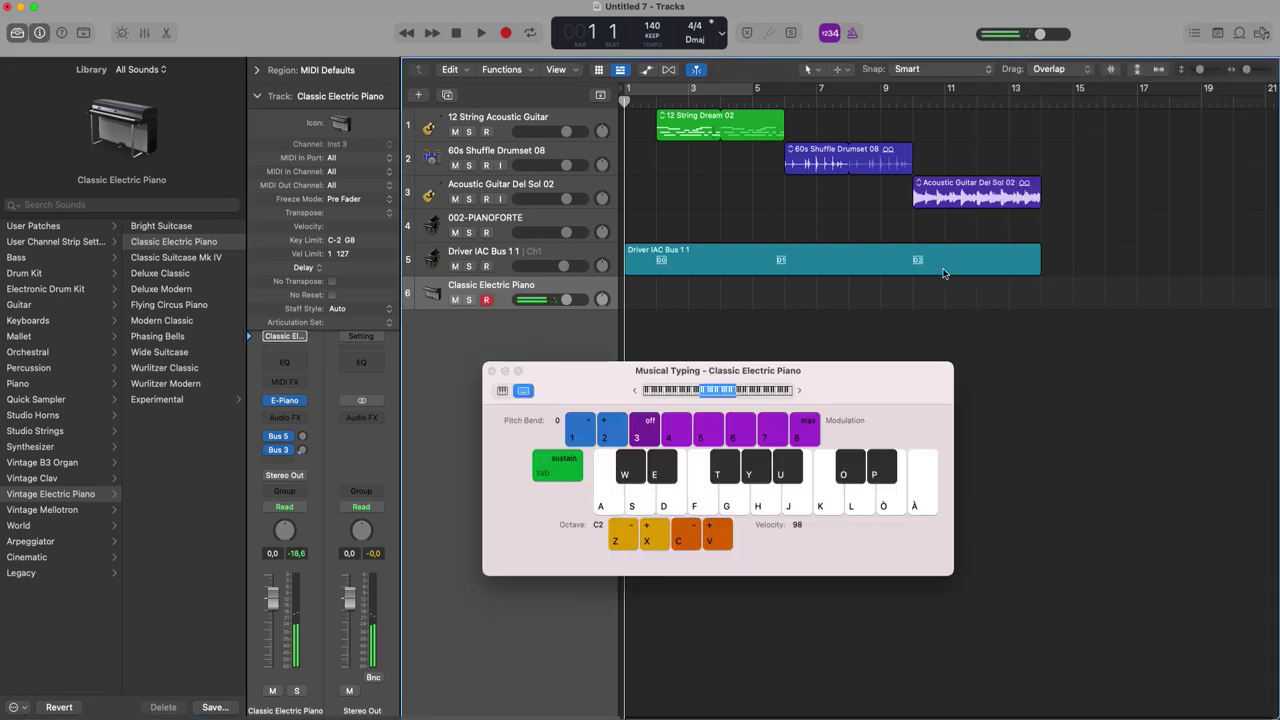
key("space")
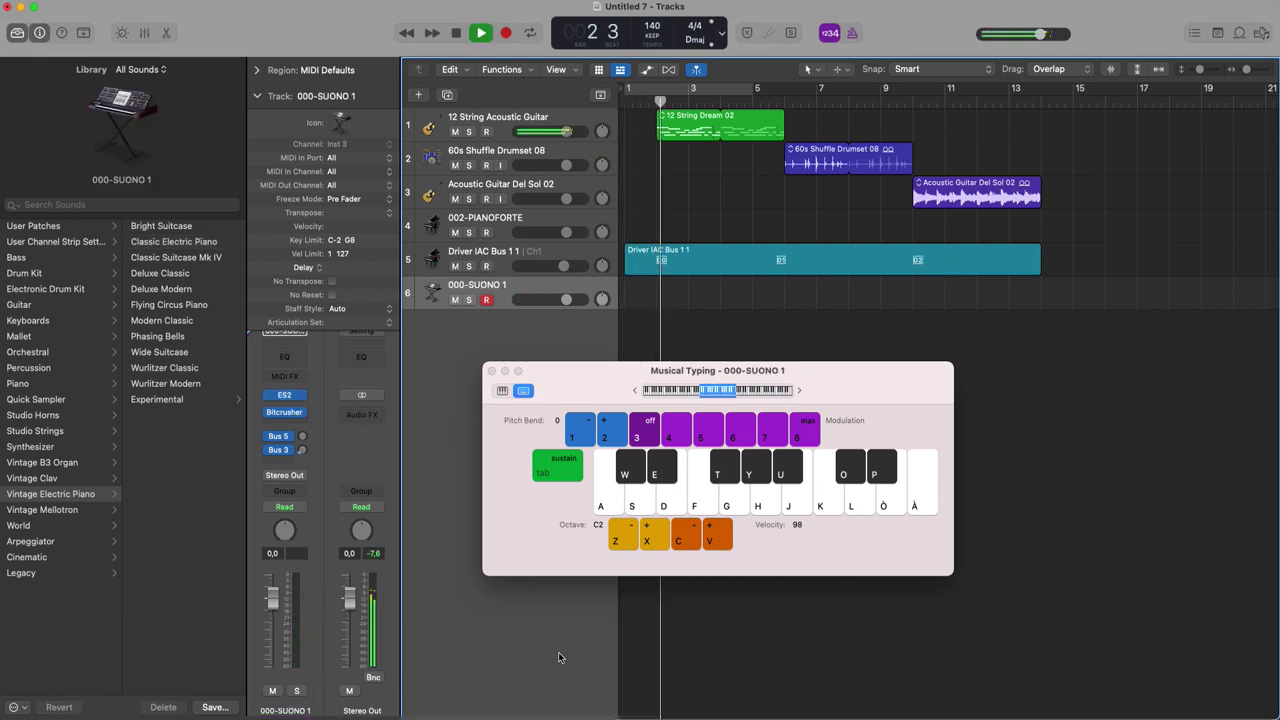
key("a")
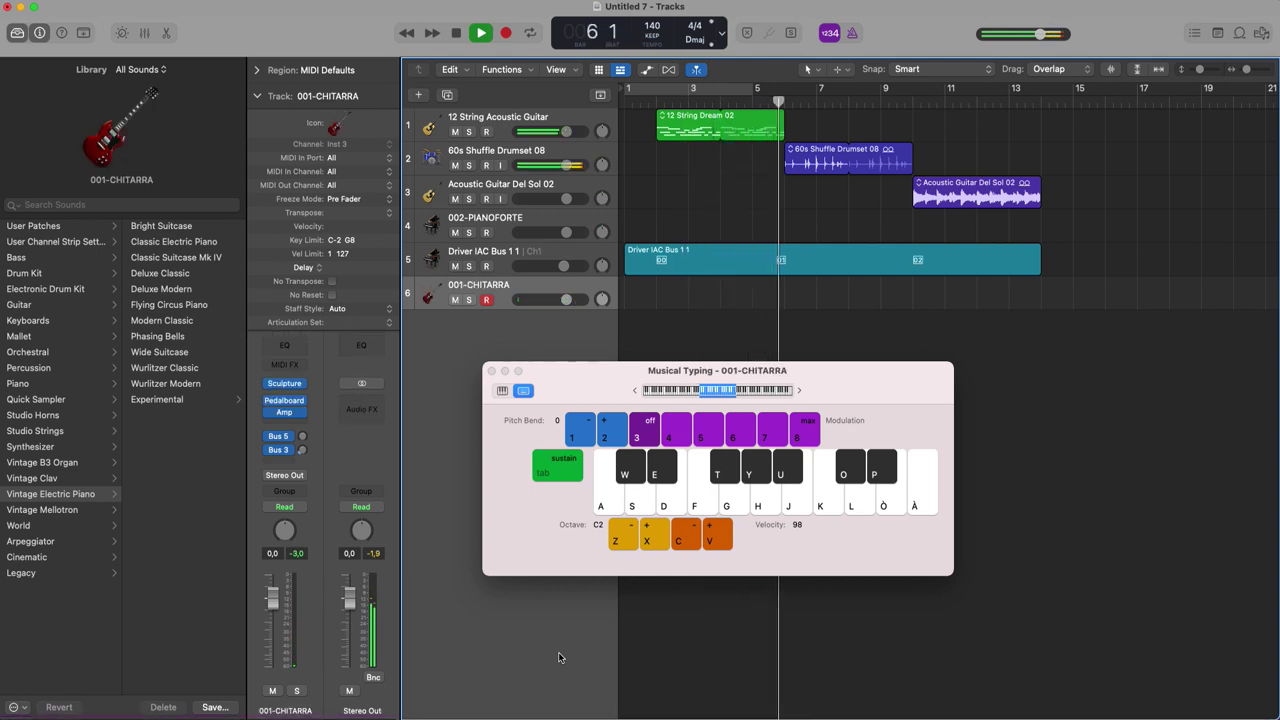
key("a")
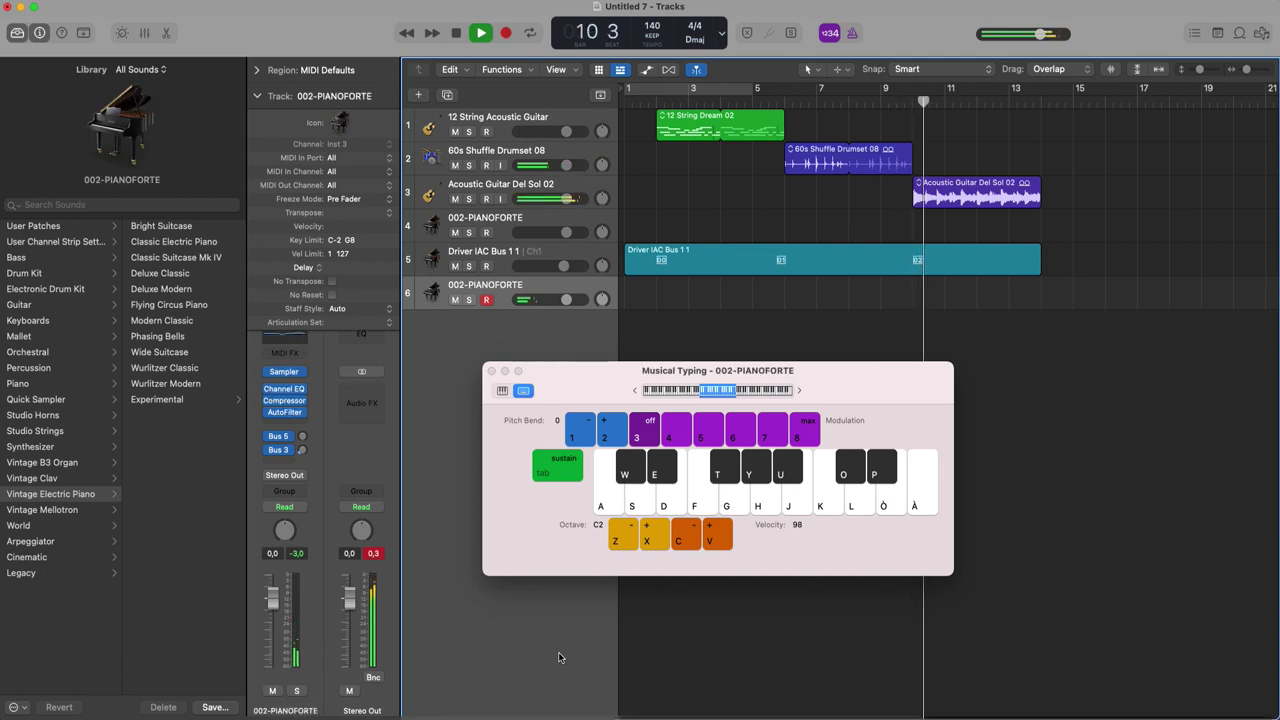
key("space")
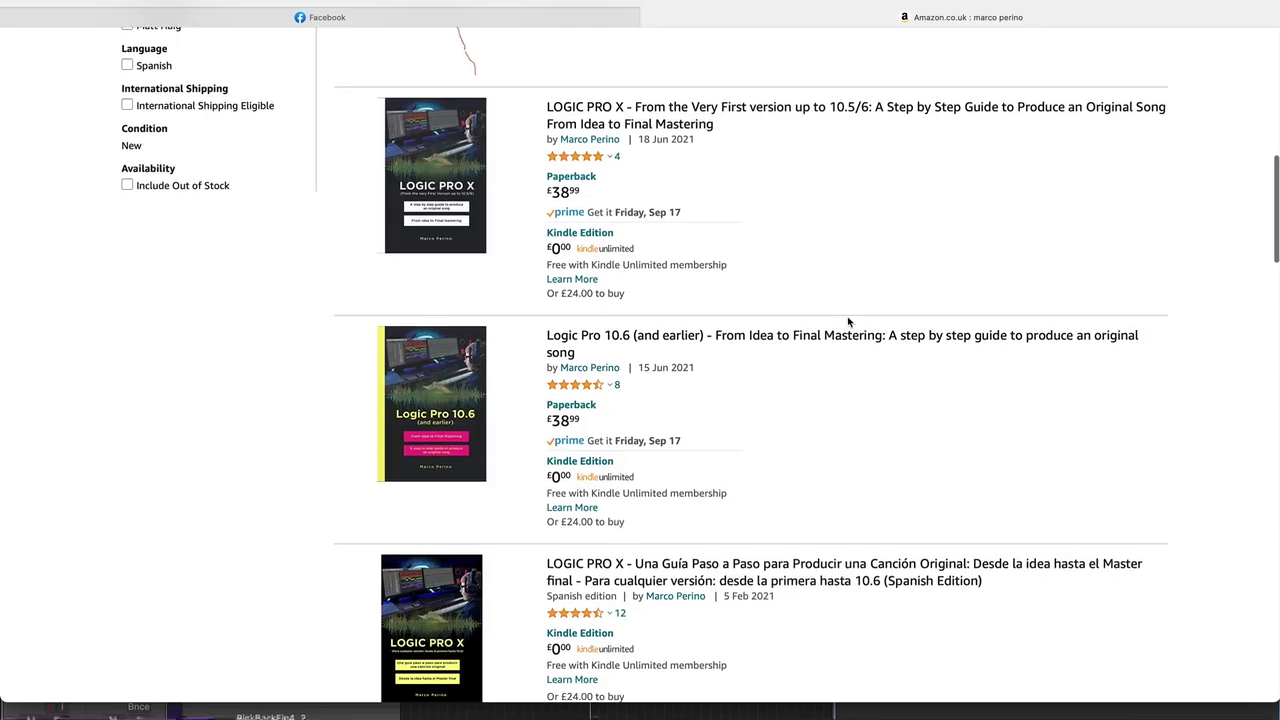
scroll(848, 318, "down", 5)
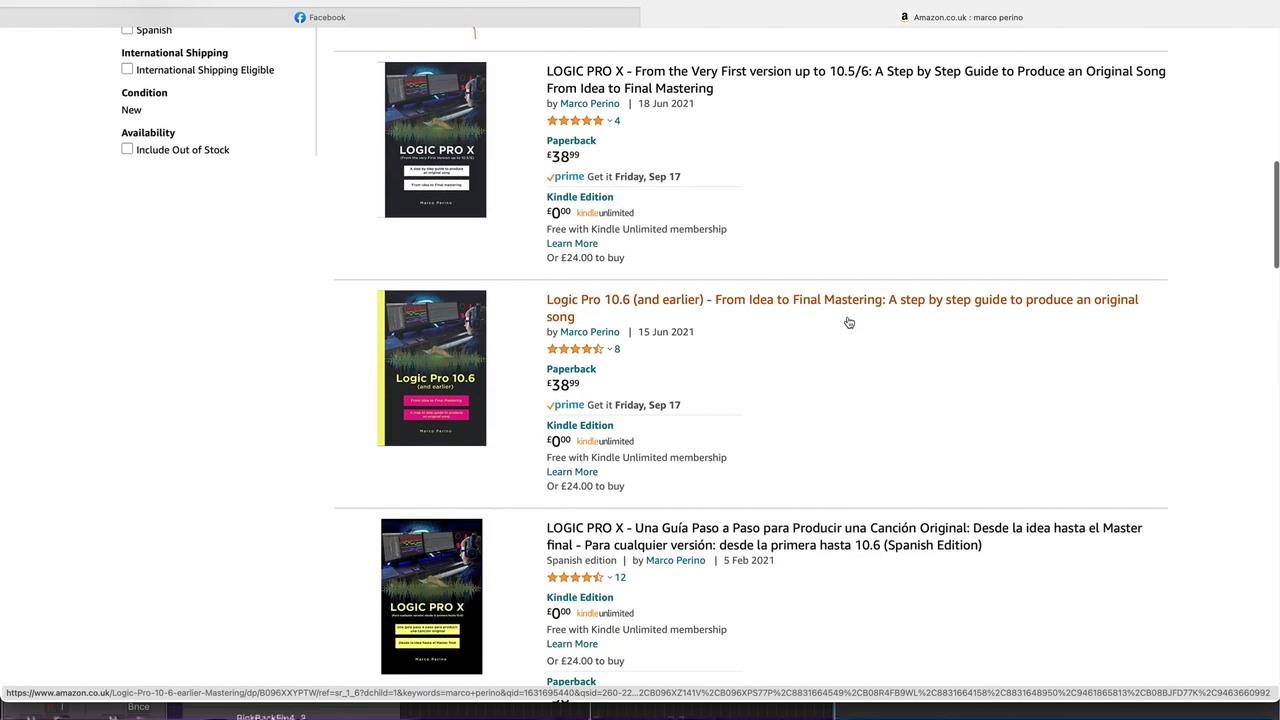
scroll(848, 322, "down", 4)
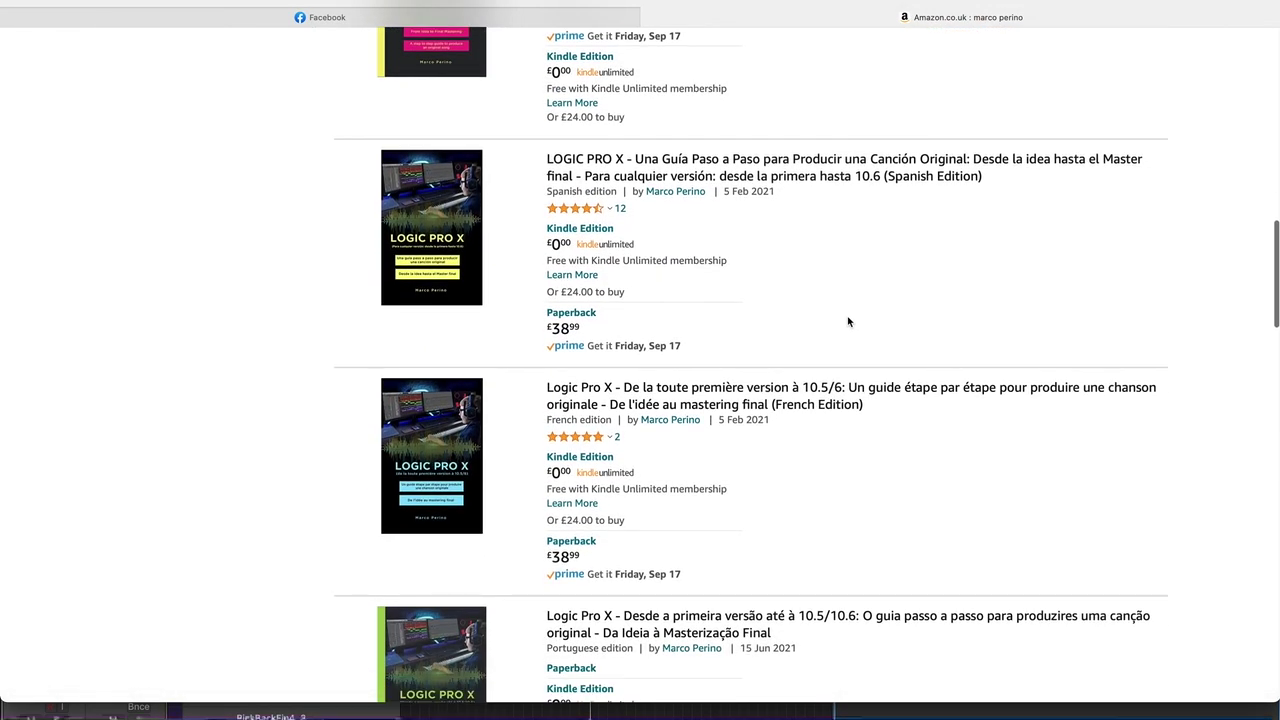
scroll(848, 318, "up", 5)
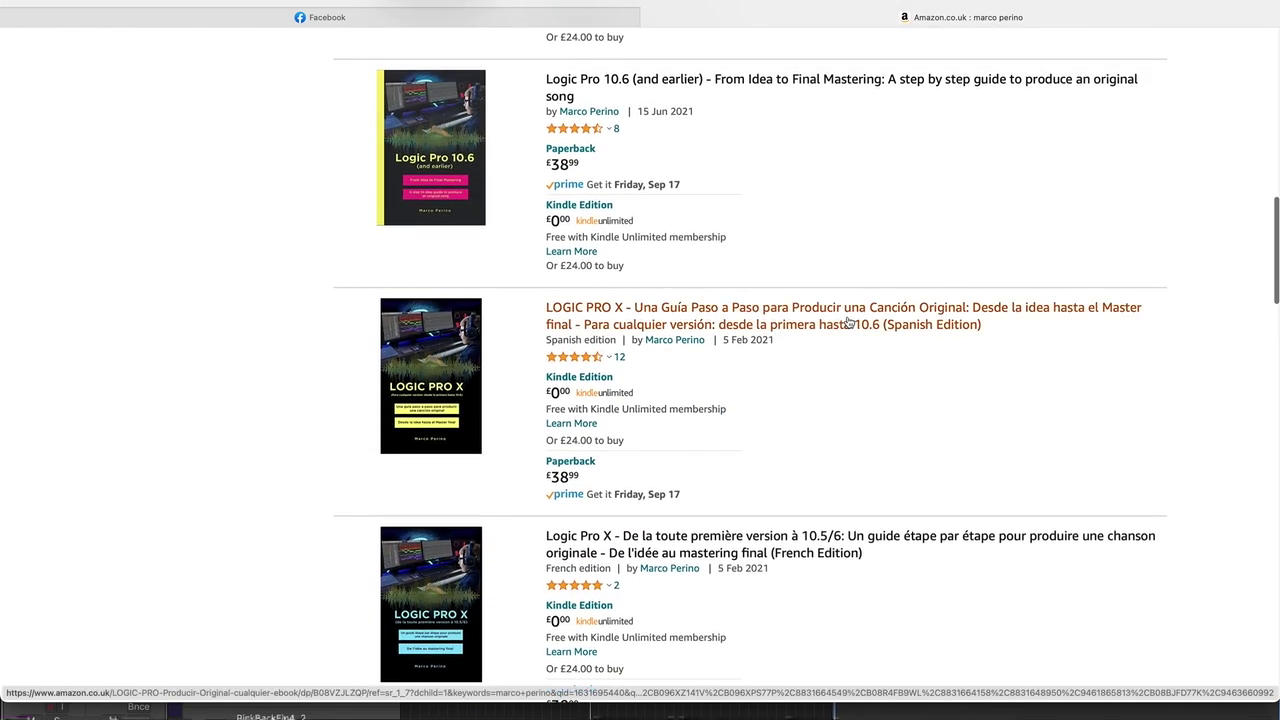